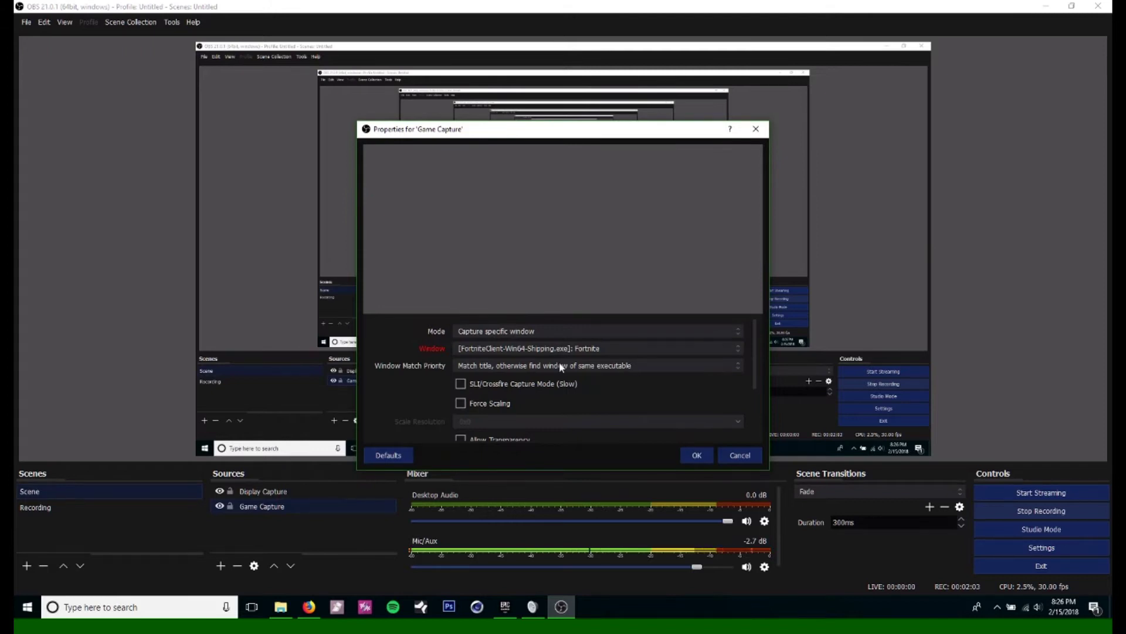
# Check that Game Capture's Window dropdown still targets the Fortnite window.
pyautogui.click(598, 347)
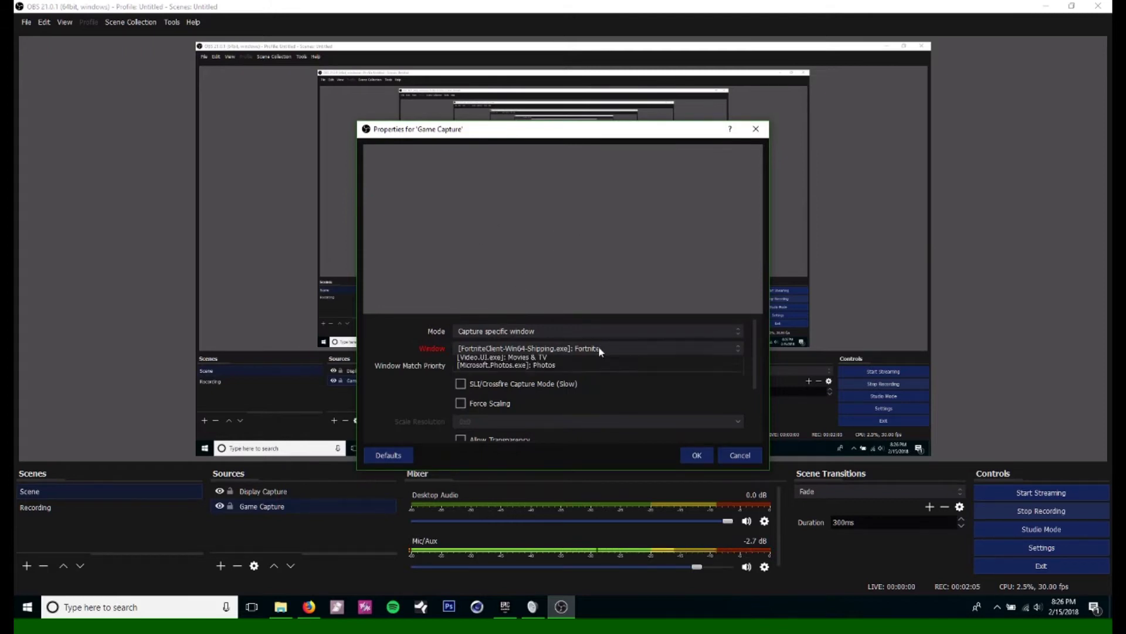
pyautogui.click(592, 353)
pyautogui.click(593, 353)
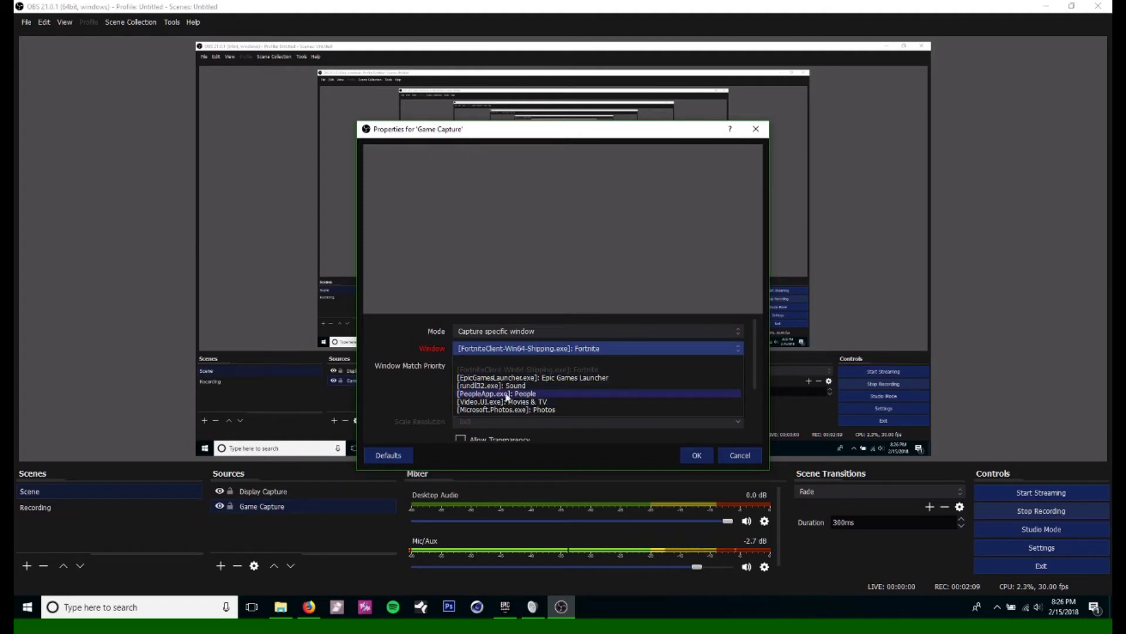
pyautogui.click(442, 349)
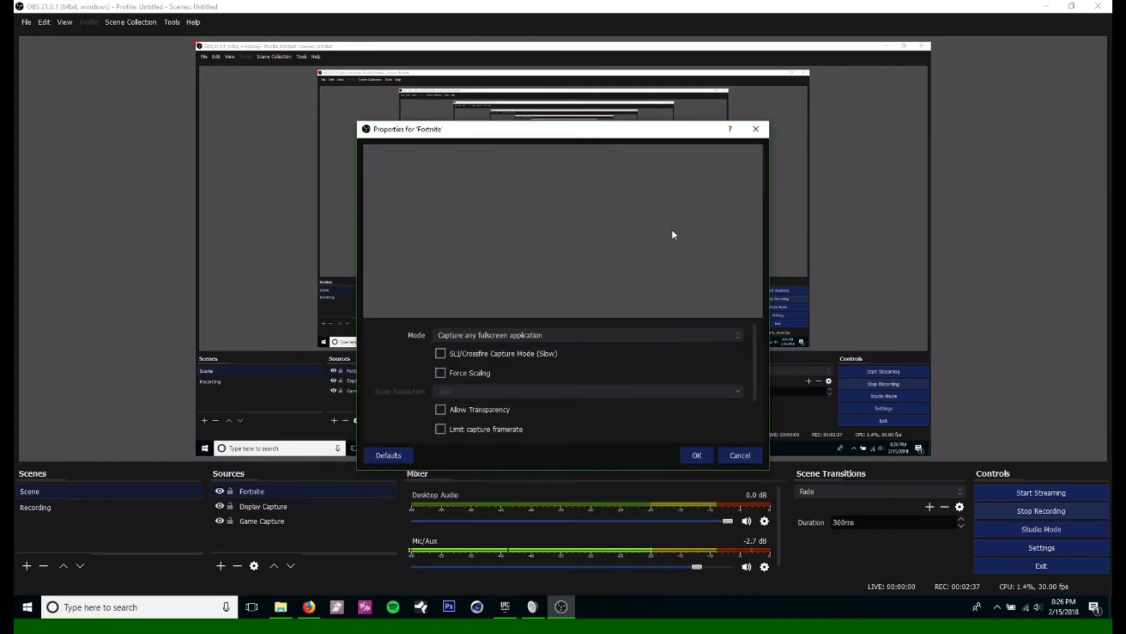
# Create the Fortnite source to capture the [EpicGamesLauncher.exe] Epic Games Launcher window.
pyautogui.click(518, 339)
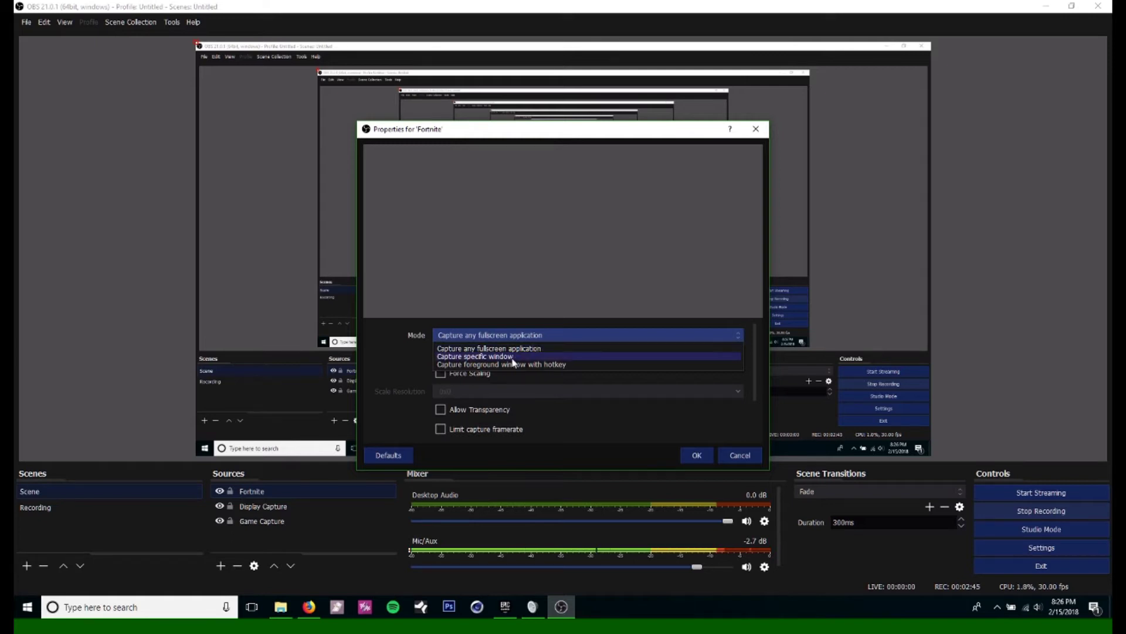
pyautogui.click(514, 357)
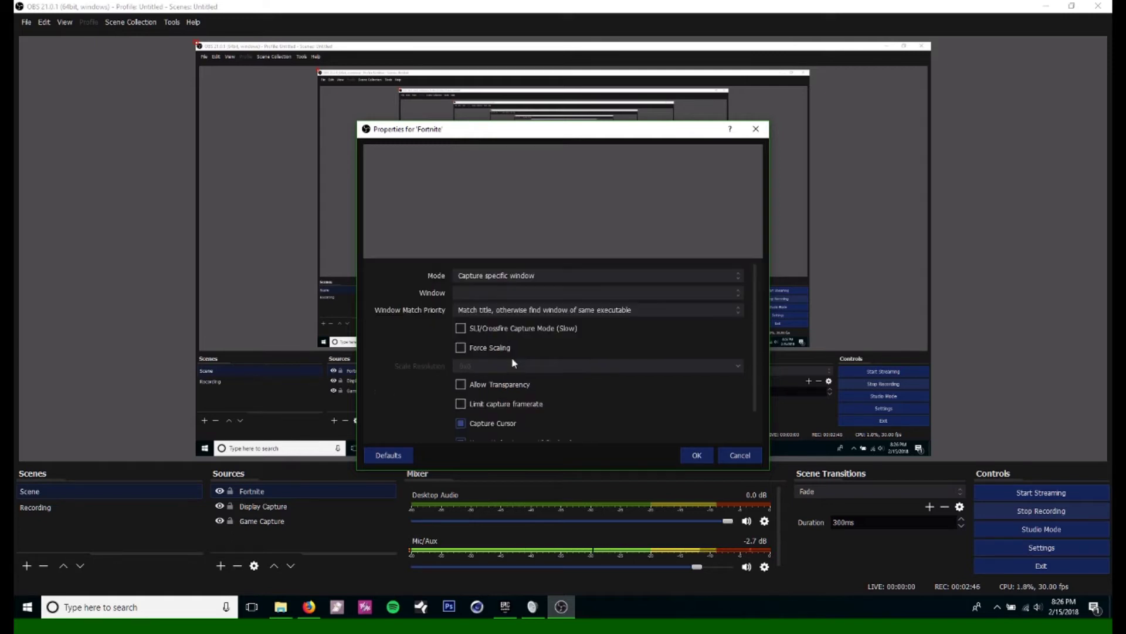
pyautogui.click(508, 293)
pyautogui.click(602, 317)
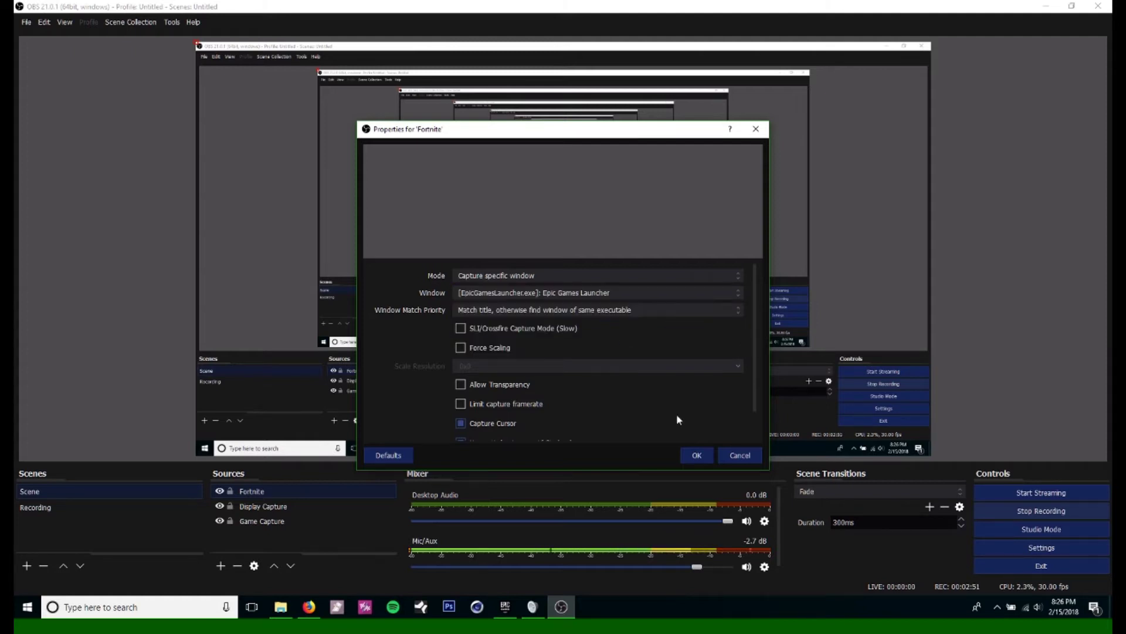
pyautogui.click(693, 456)
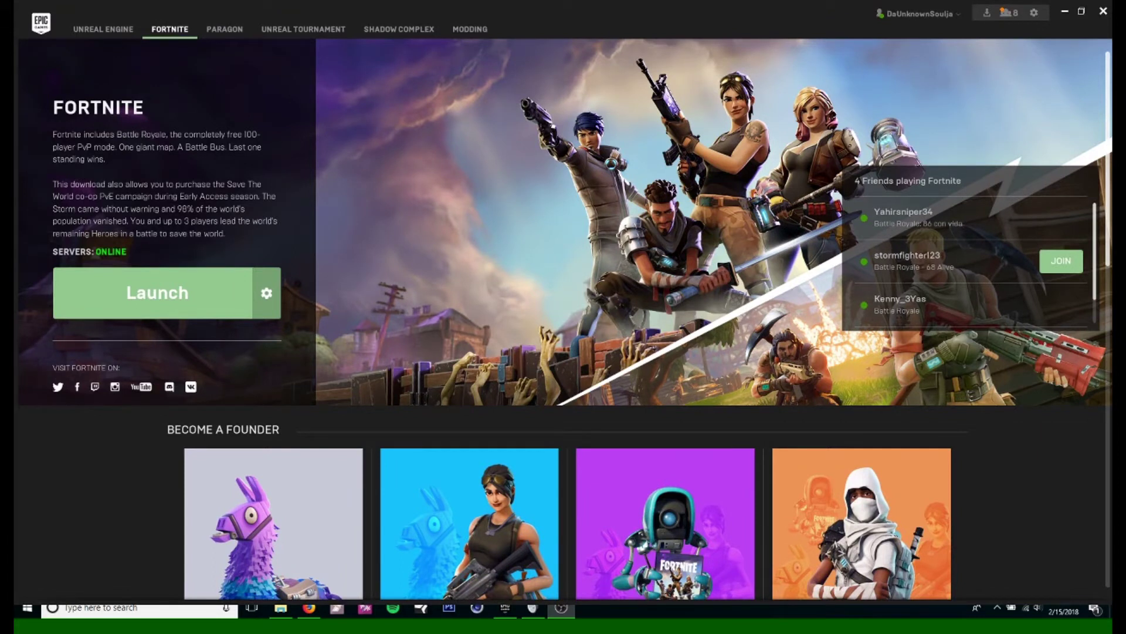
# Bring the Epic Games Launcher forward from the taskbar and launch Fortnite.
pyautogui.click(505, 609)
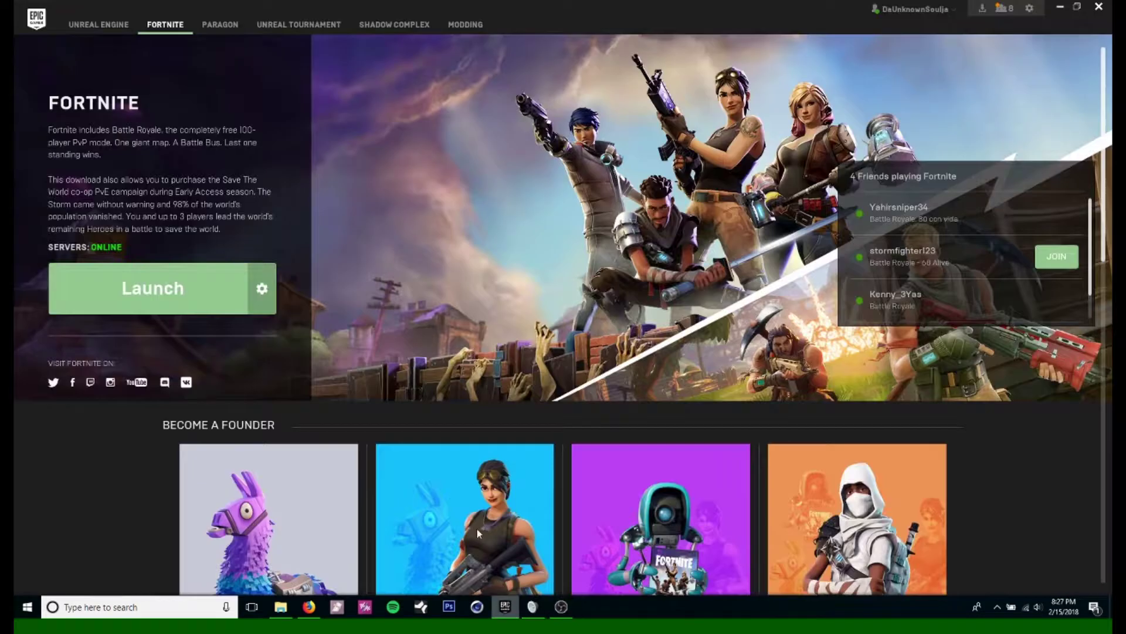
pyautogui.click(561, 608)
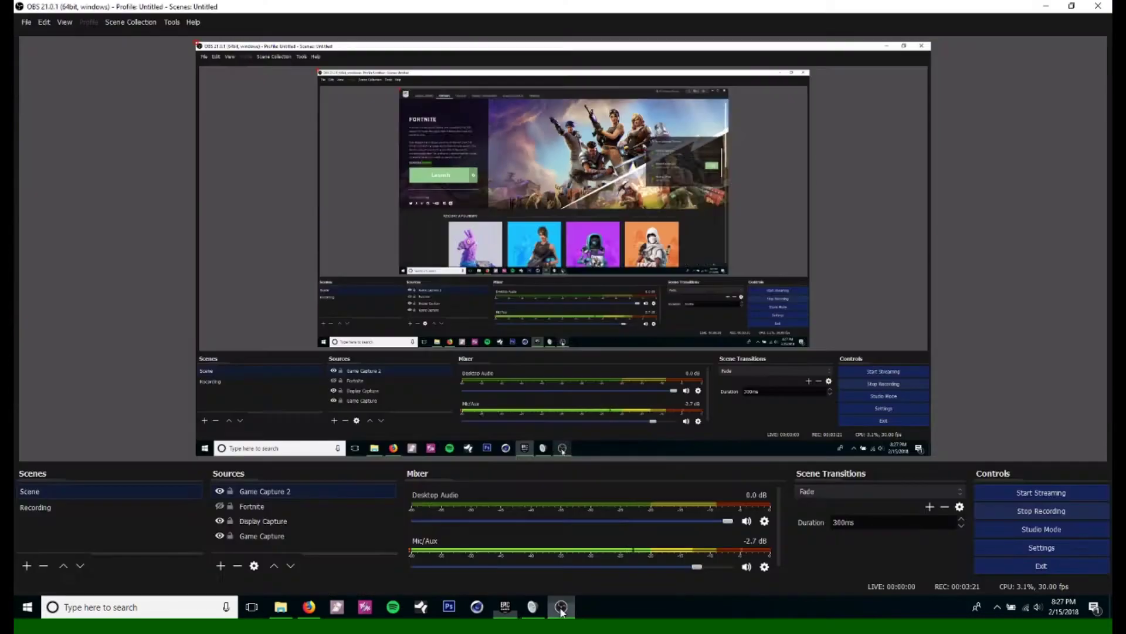
pyautogui.click(561, 608)
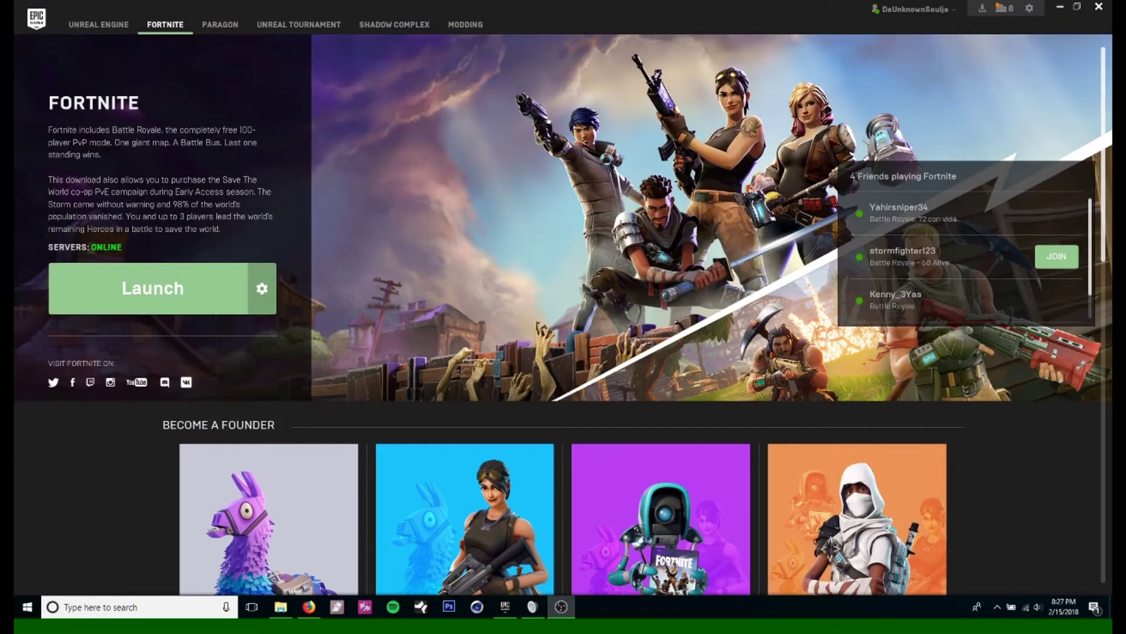
pyautogui.click(169, 291)
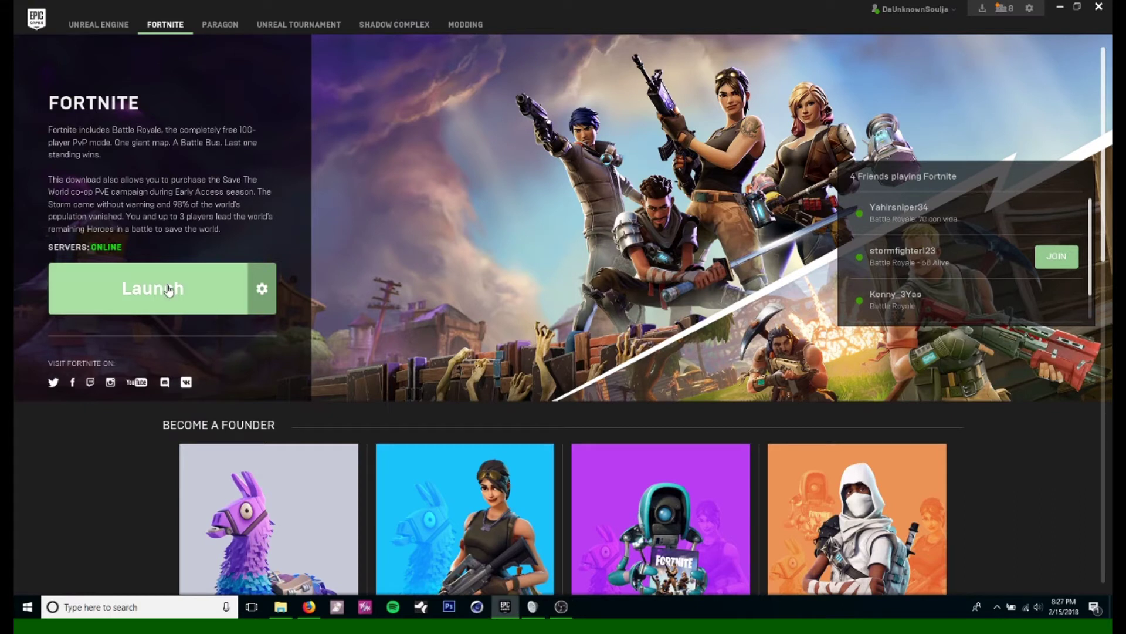
pyautogui.click(169, 290)
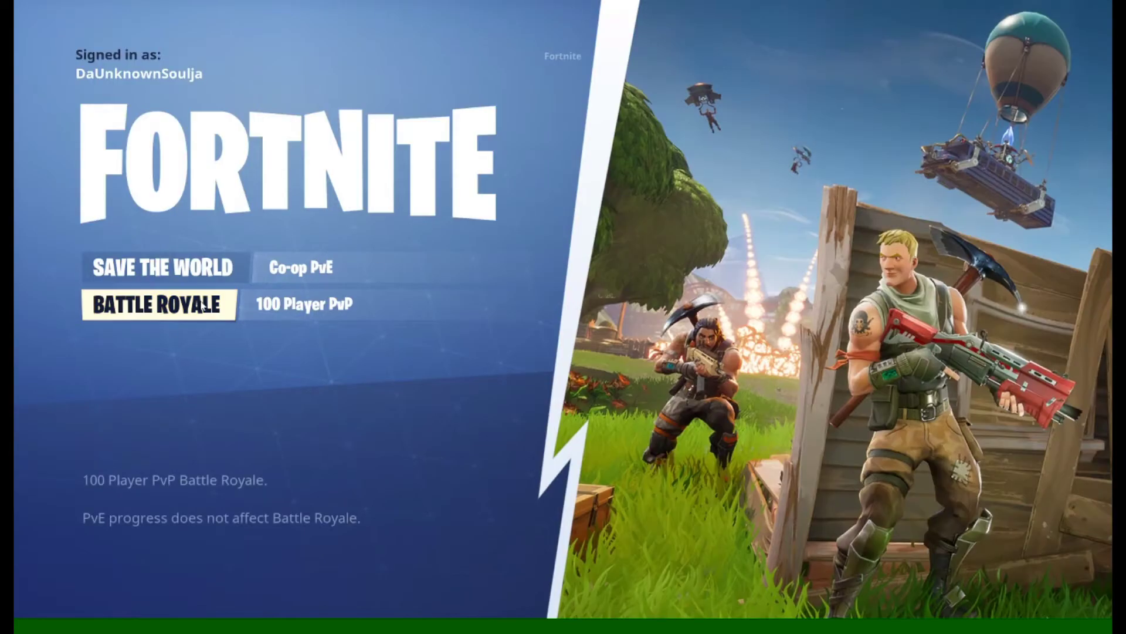
# Choose Battle Royale on Fortnite's mode-select screen.
pyautogui.click(205, 308)
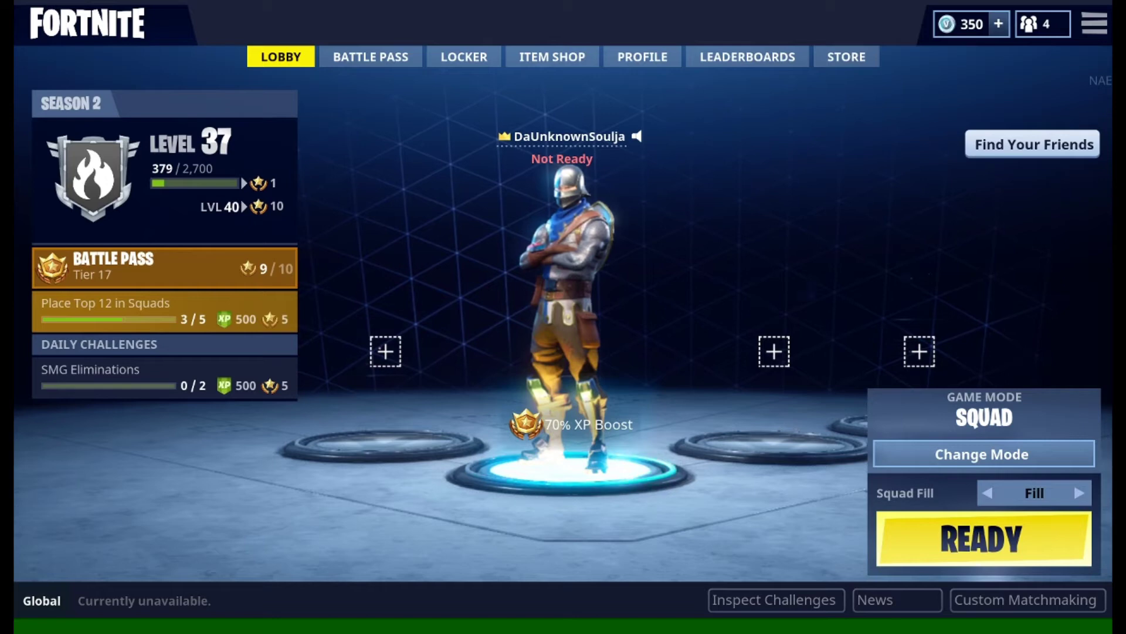
# Open the GeForce share overlay with Alt+Z and go to Record's settings.
pyautogui.hotkey('alt', 'z')
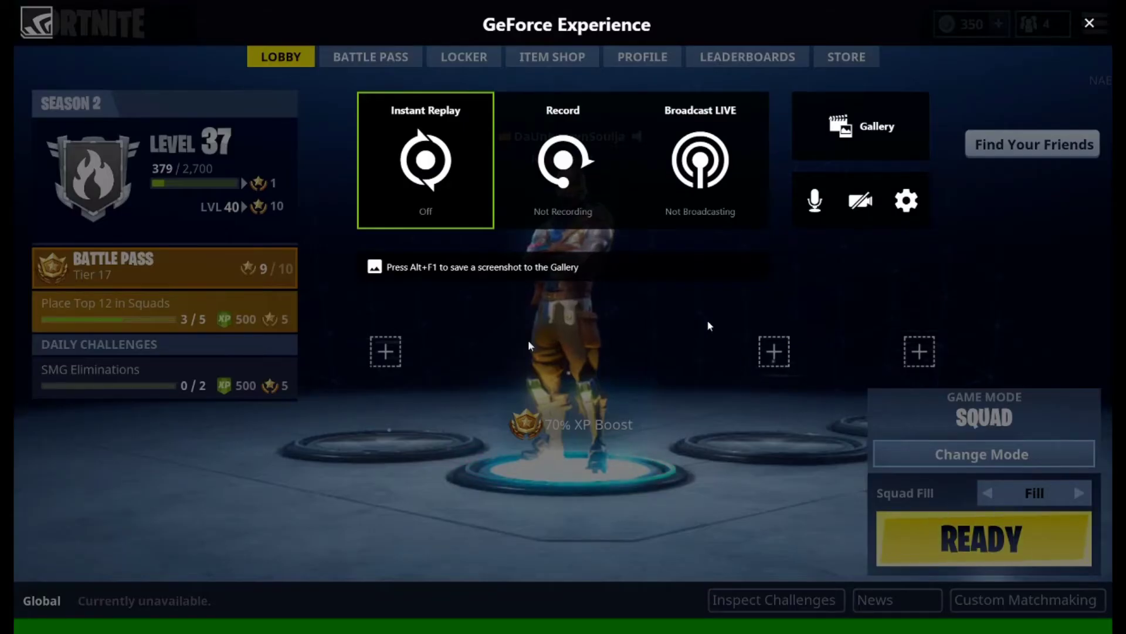
pyautogui.hotkey('alt', 'z')
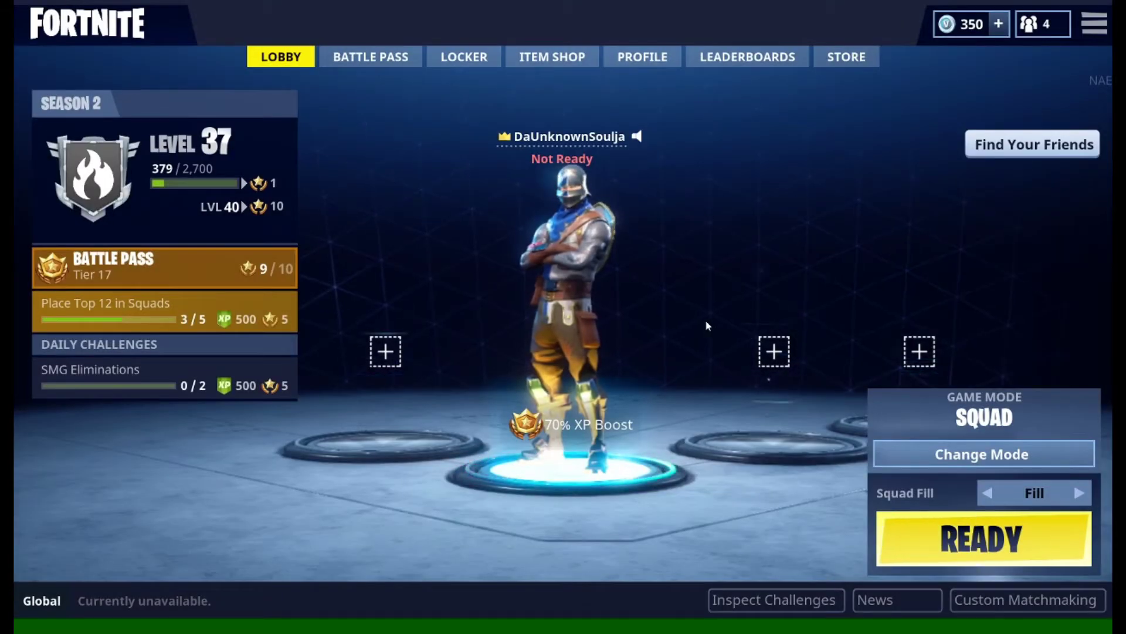
pyautogui.hotkey('alt', 'z')
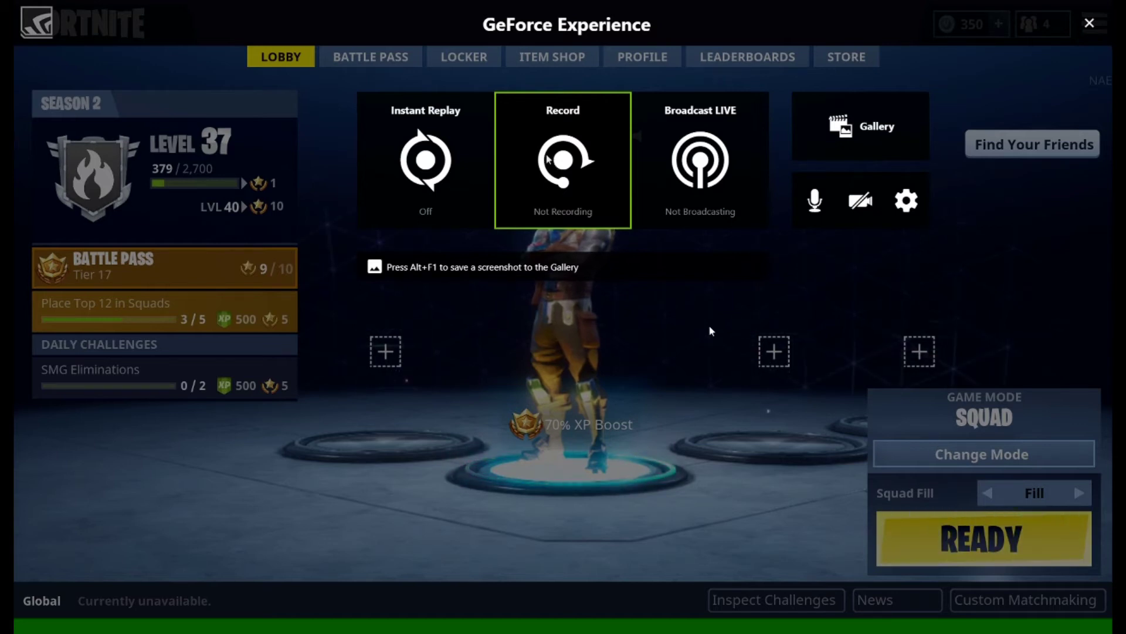
pyautogui.click(604, 193)
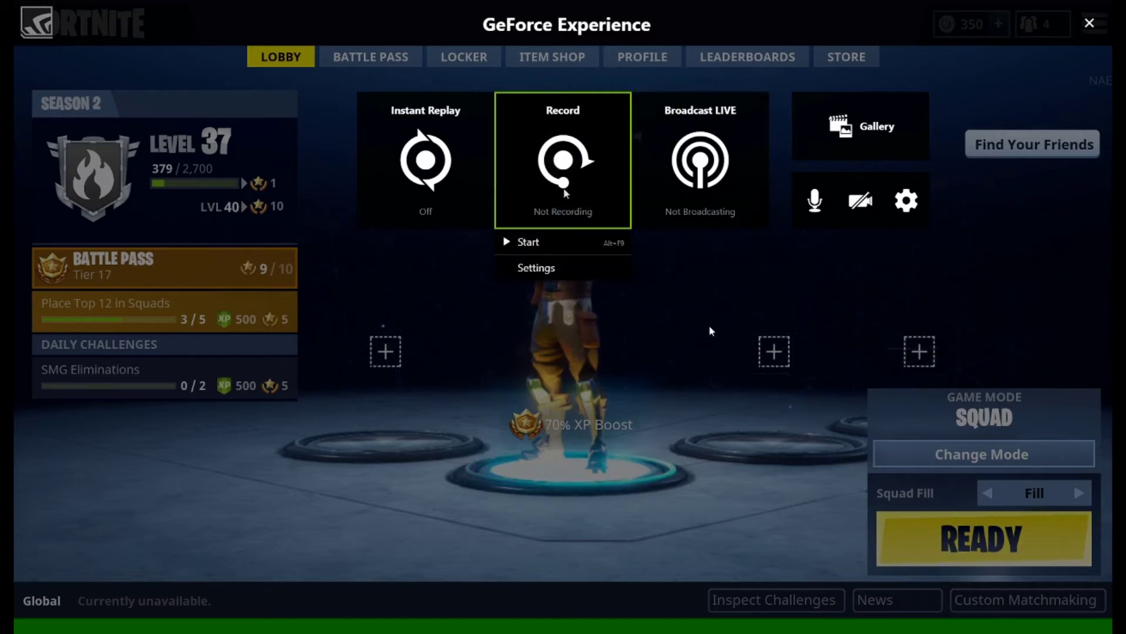
pyautogui.click(548, 267)
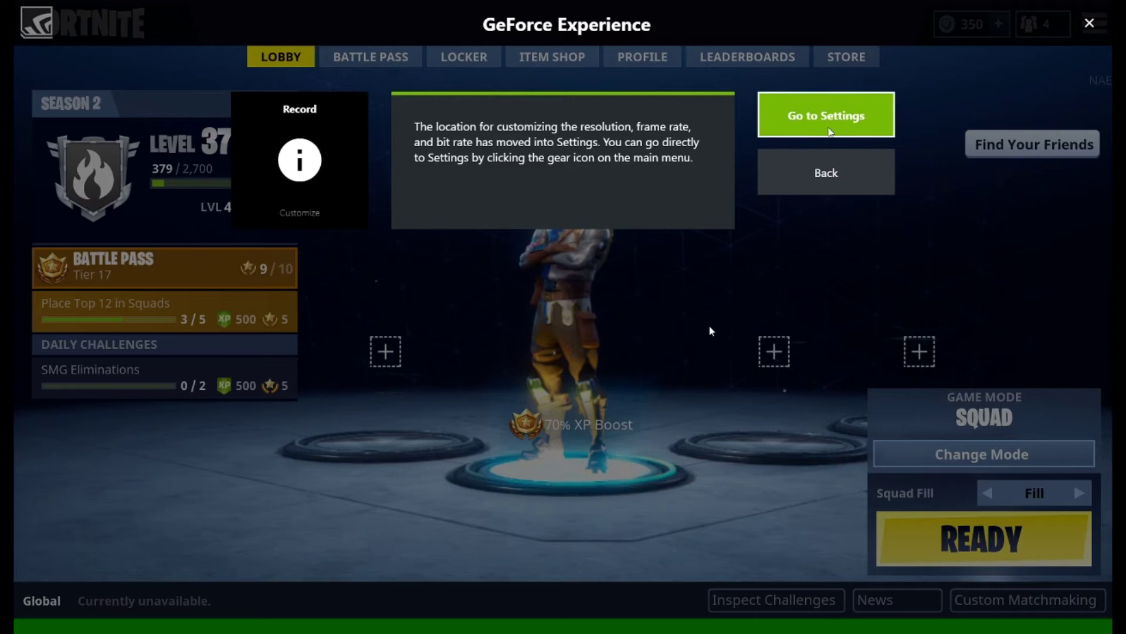
# Review video capture settings (High quality, 60 FPS, 50 Mbps) and back out unchanged.
pyautogui.click(810, 115)
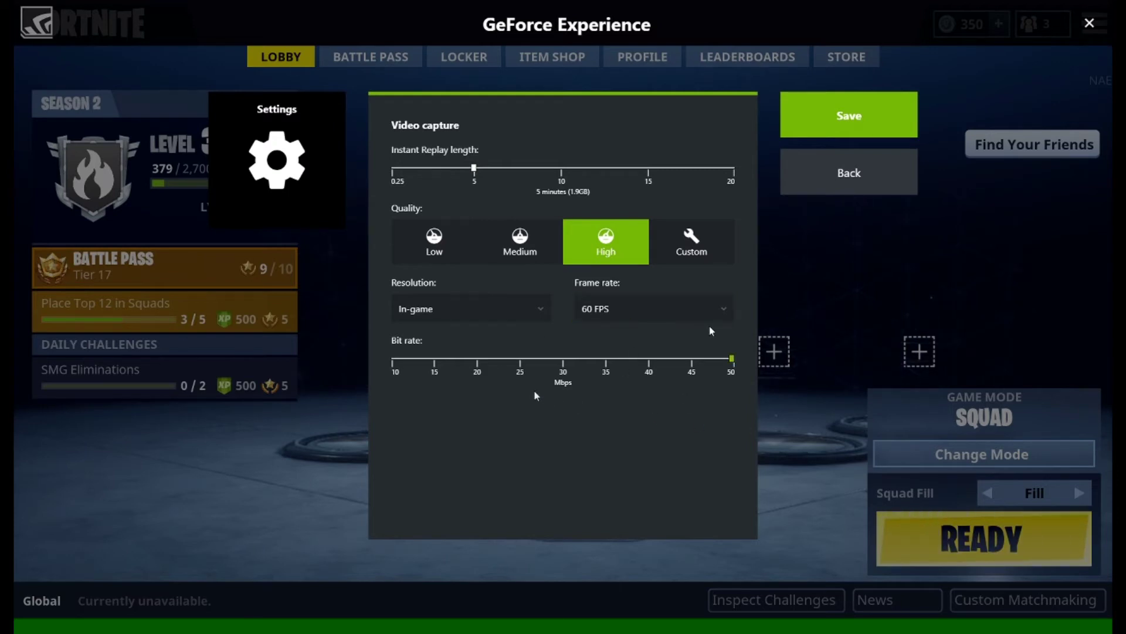
pyautogui.press('Up')
pyautogui.press('Right')
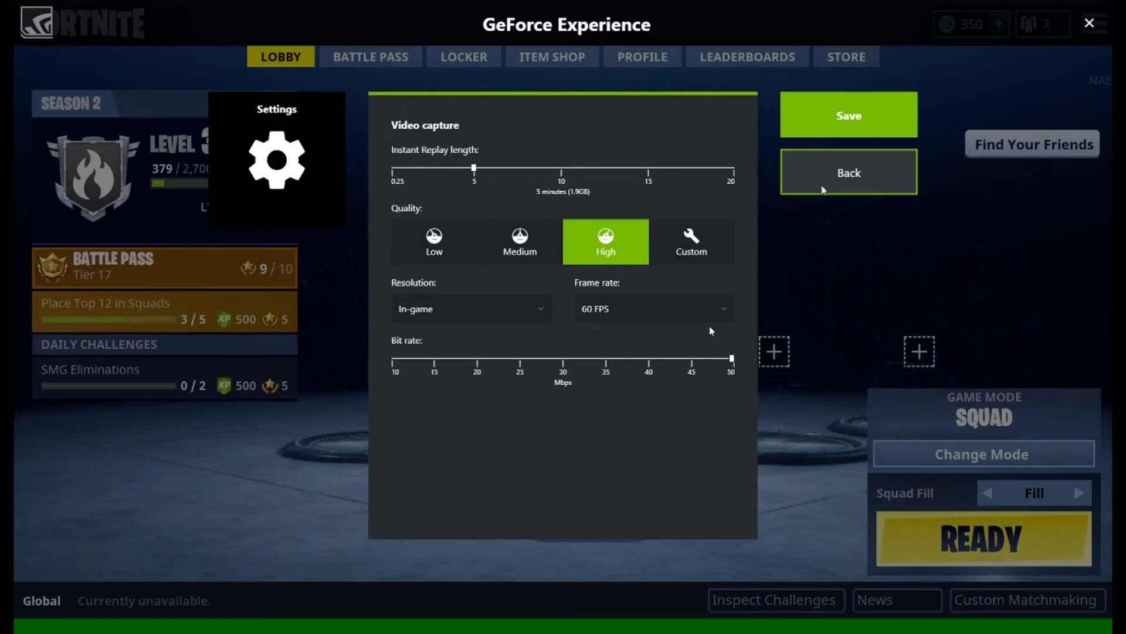
pyautogui.click(849, 173)
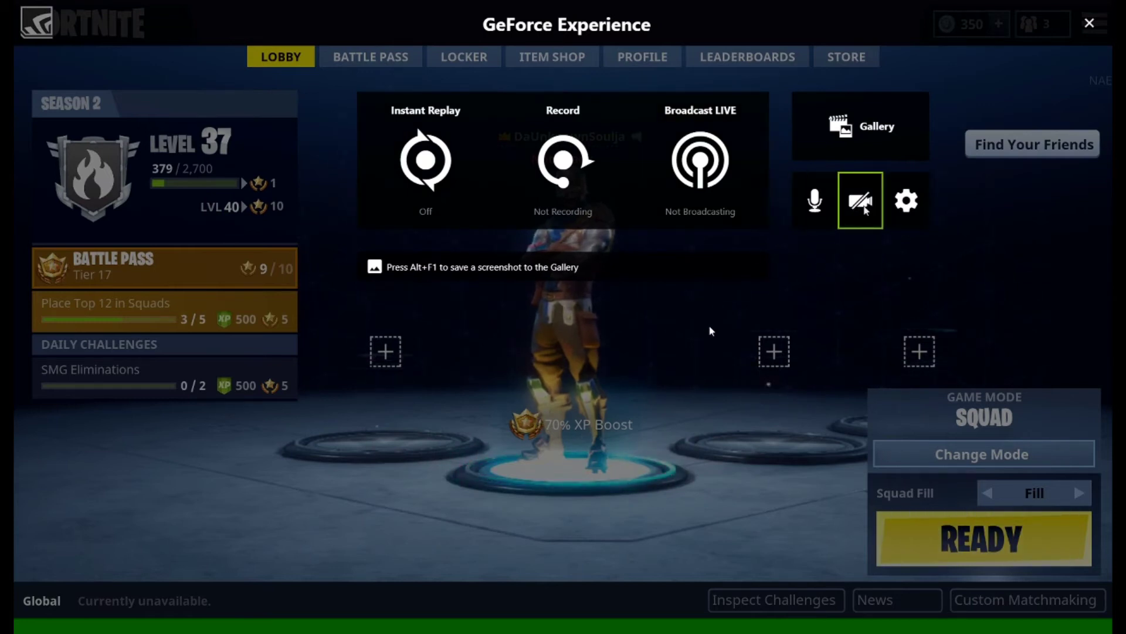
# Browse Connect accounts and HUD layout placements for FPS Counter, Viewers and Comments.
pyautogui.click(907, 202)
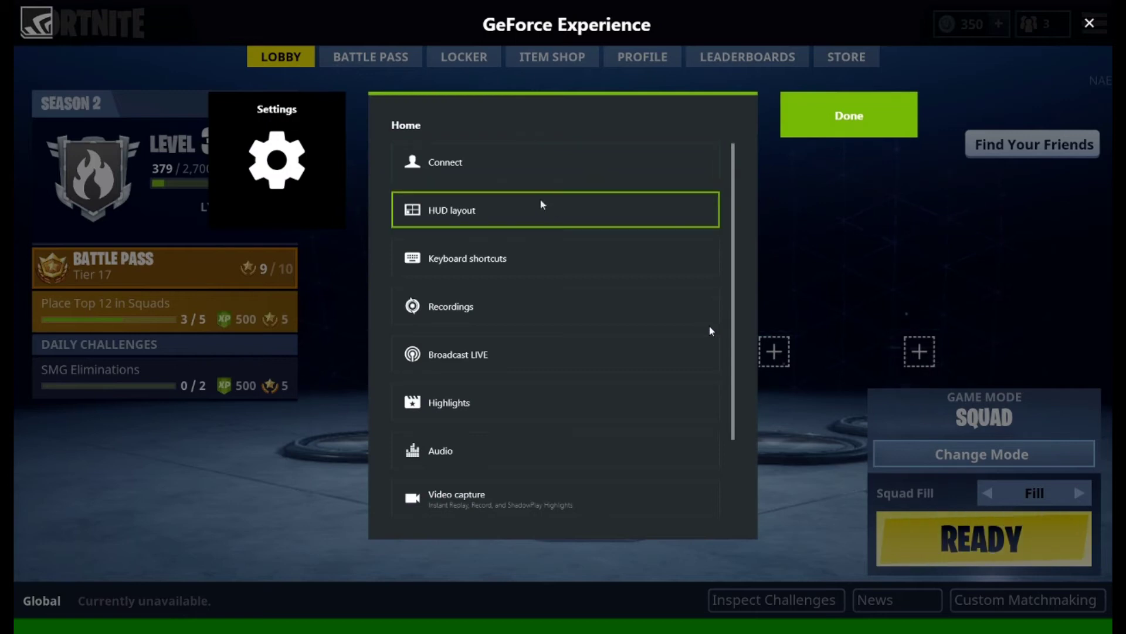
pyautogui.click(445, 165)
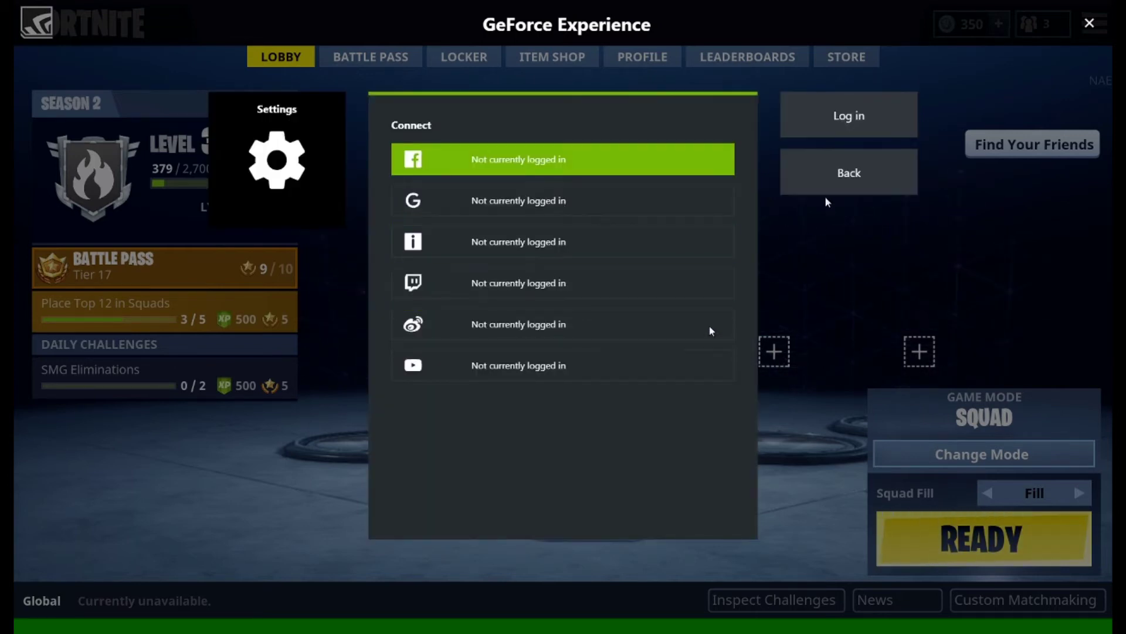
pyautogui.click(849, 172)
pyautogui.click(484, 217)
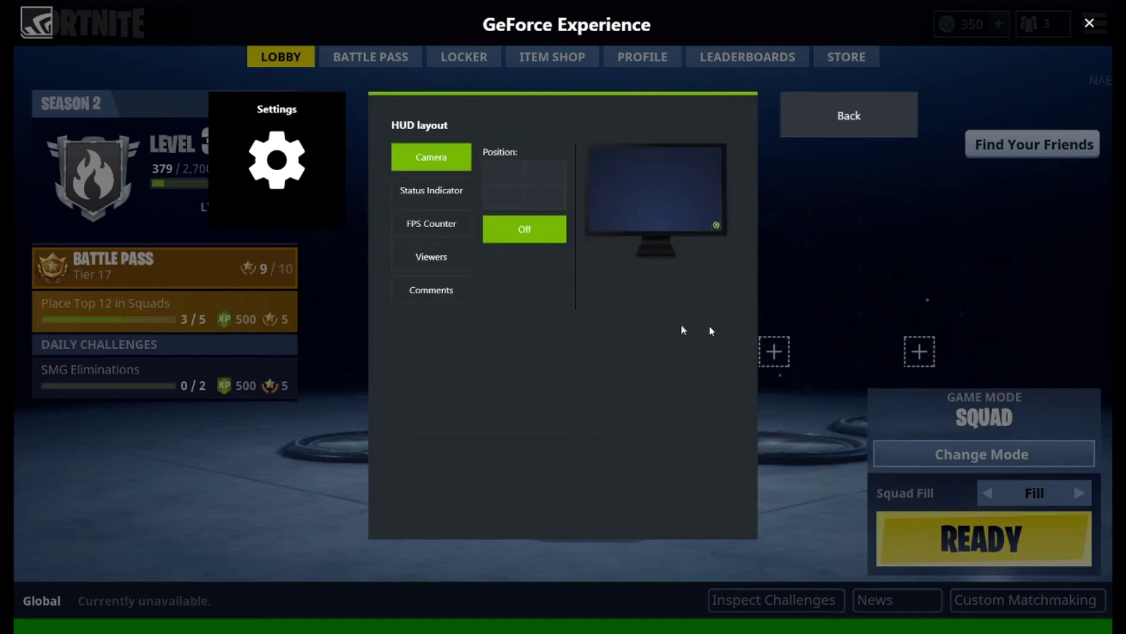
pyautogui.click(437, 225)
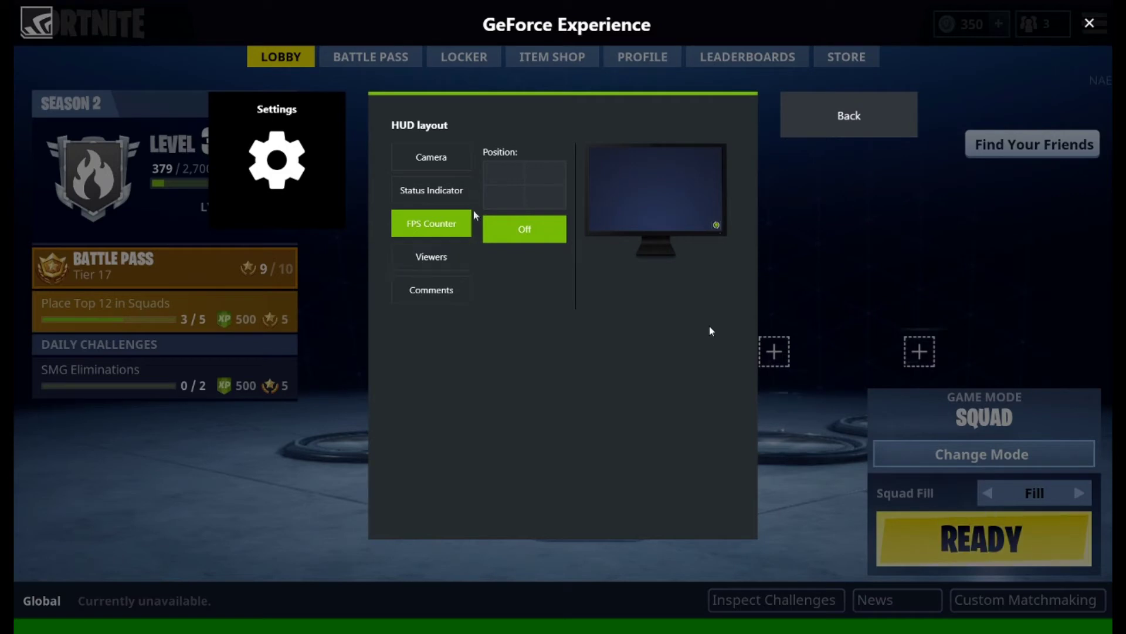
pyautogui.click(439, 264)
pyautogui.click(455, 296)
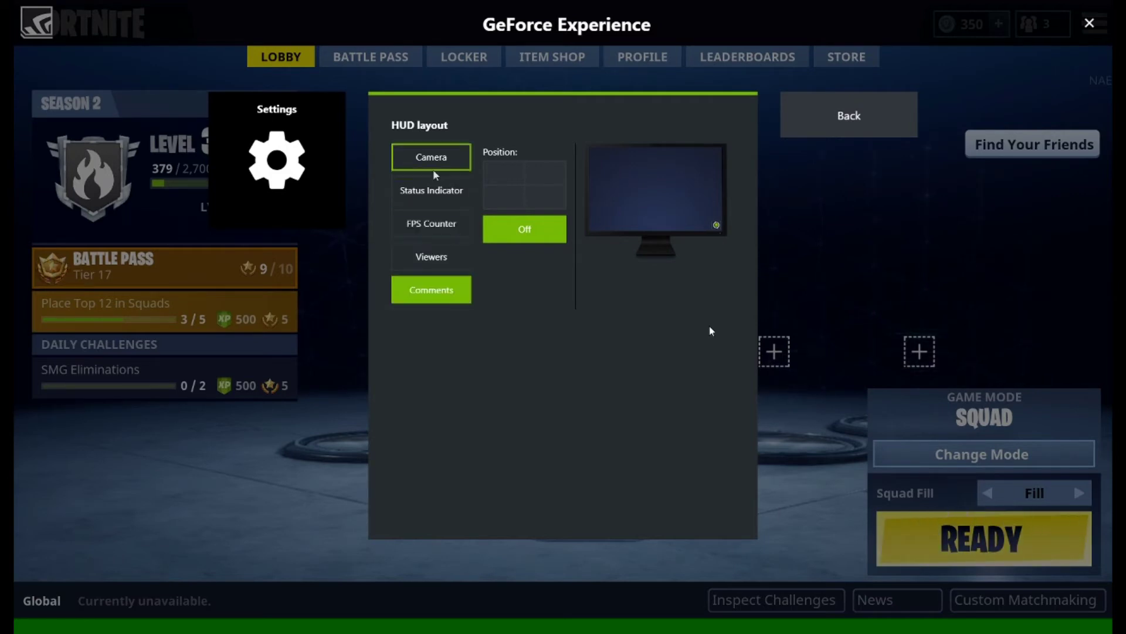
pyautogui.press('Escape')
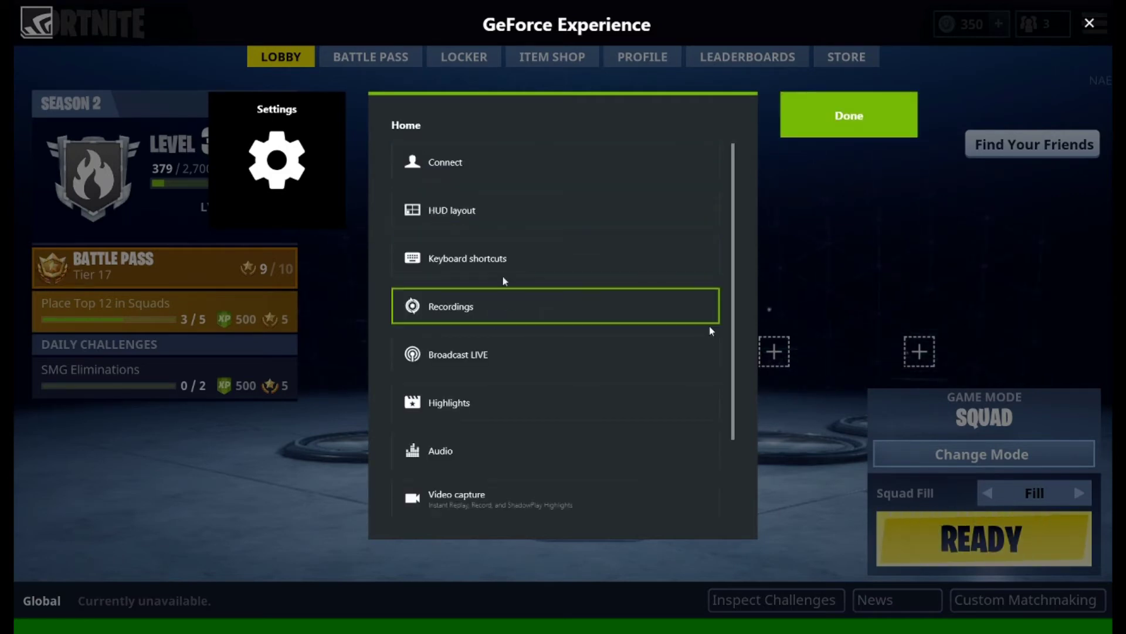
# Scroll through the keyboard shortcuts, like Alt+F9 for manual recording, then return.
pyautogui.click(491, 262)
pyautogui.scroll(-3, 531, 311)
pyautogui.scroll(3, 528, 334)
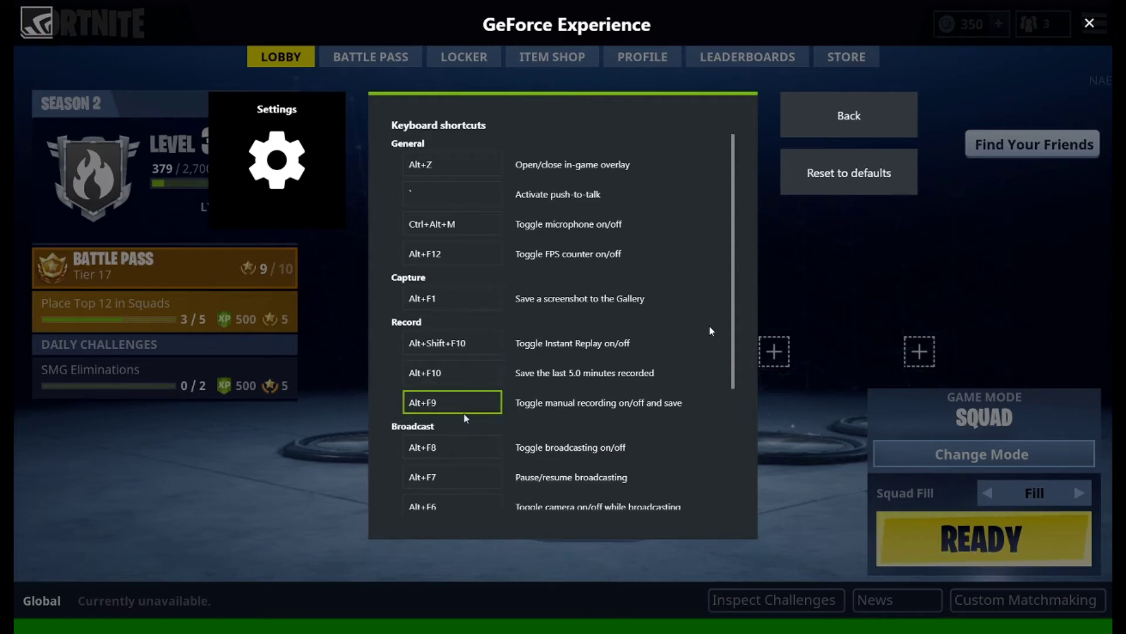
pyautogui.scroll(-5, 645, 434)
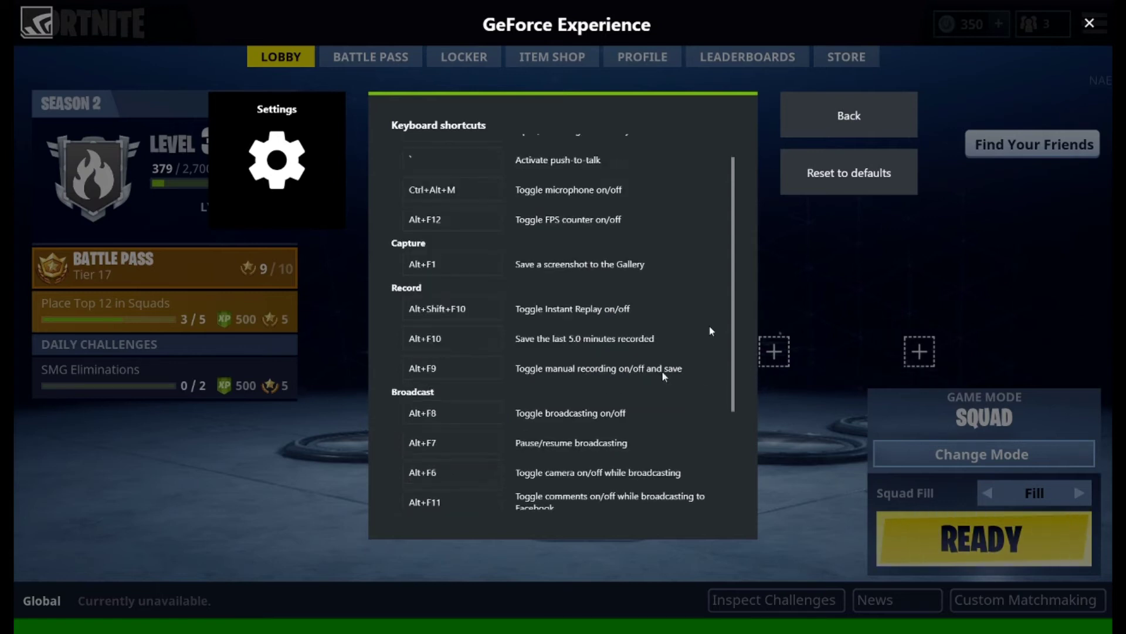
pyautogui.scroll(5, 662, 397)
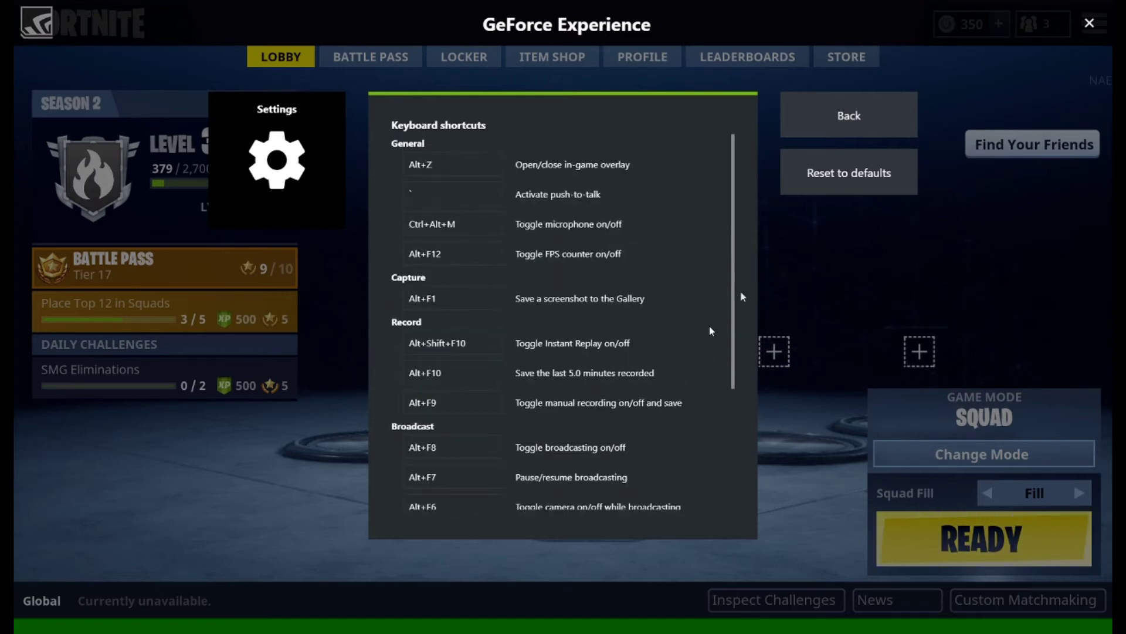
pyautogui.click(813, 129)
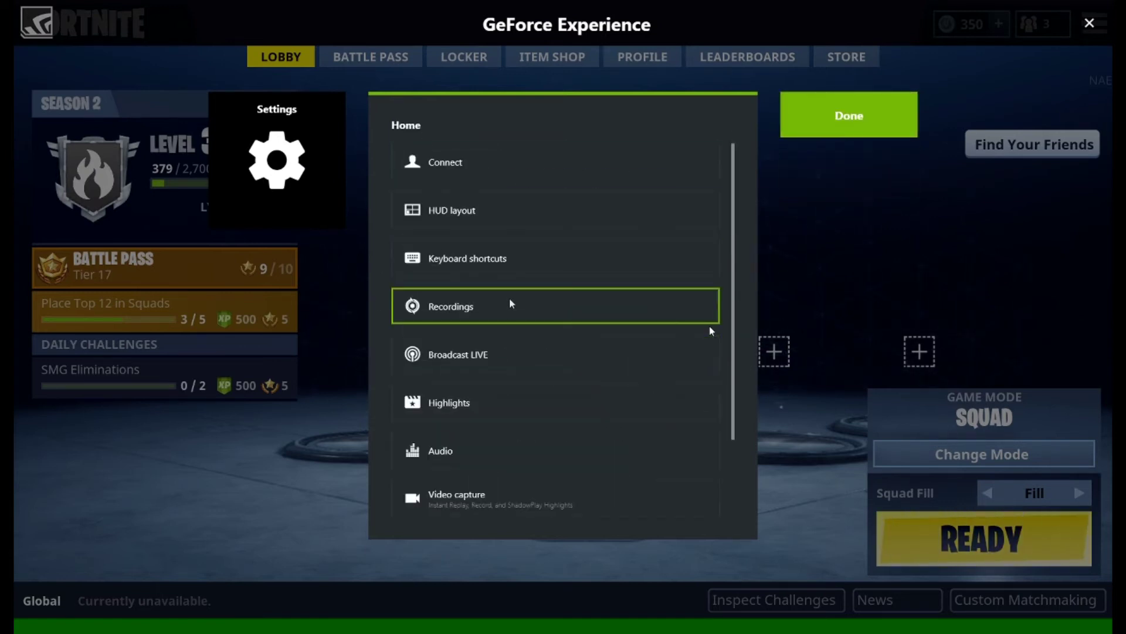
# Look over the Recordings, Highlights and Video capture settings pages in turn.
pyautogui.click(514, 303)
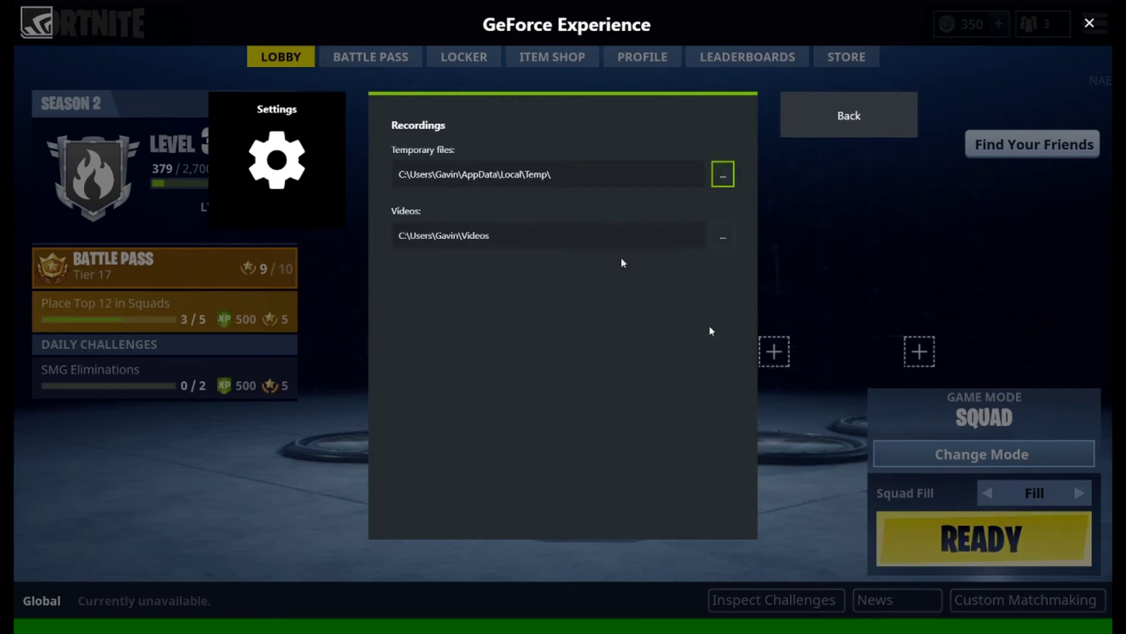
pyautogui.click(848, 125)
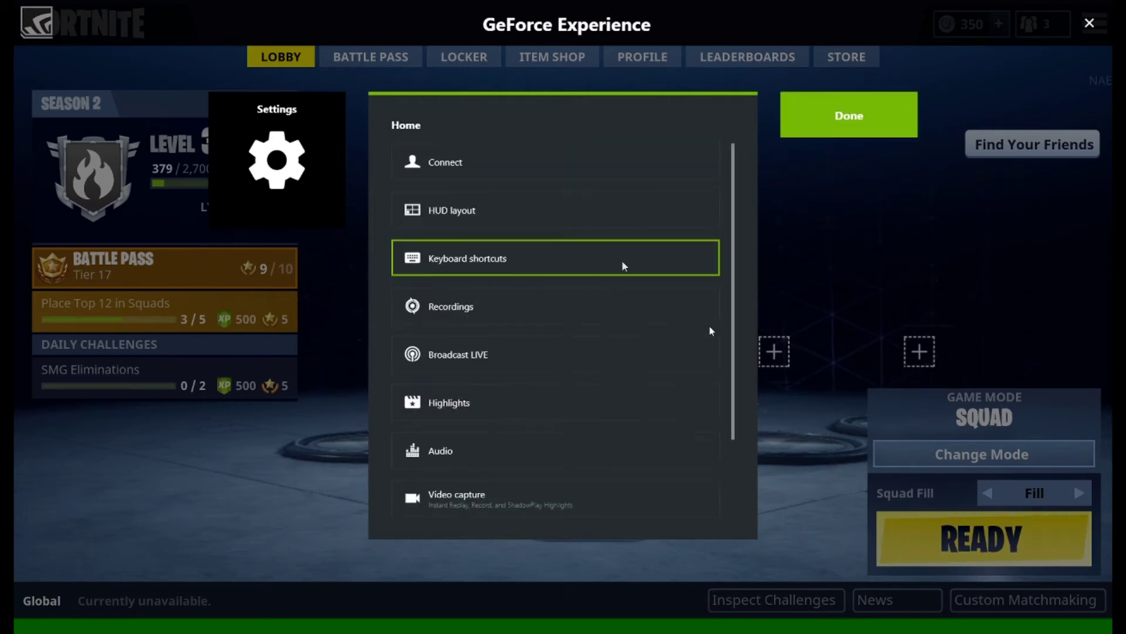
pyautogui.scroll(-2, 634, 259)
pyautogui.click(565, 303)
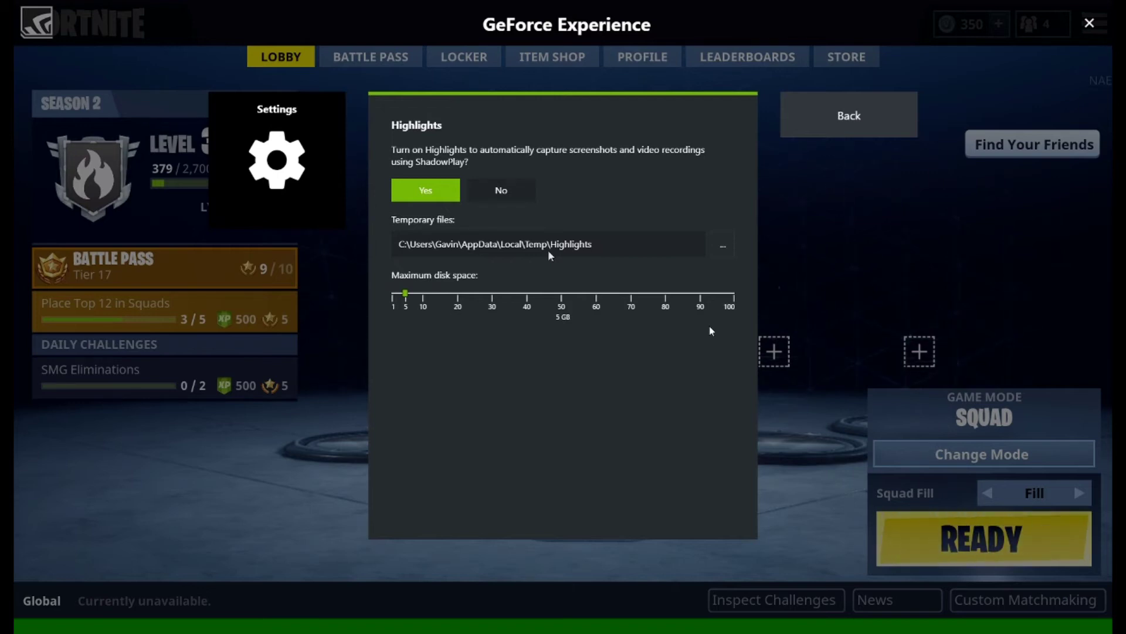
pyautogui.click(850, 130)
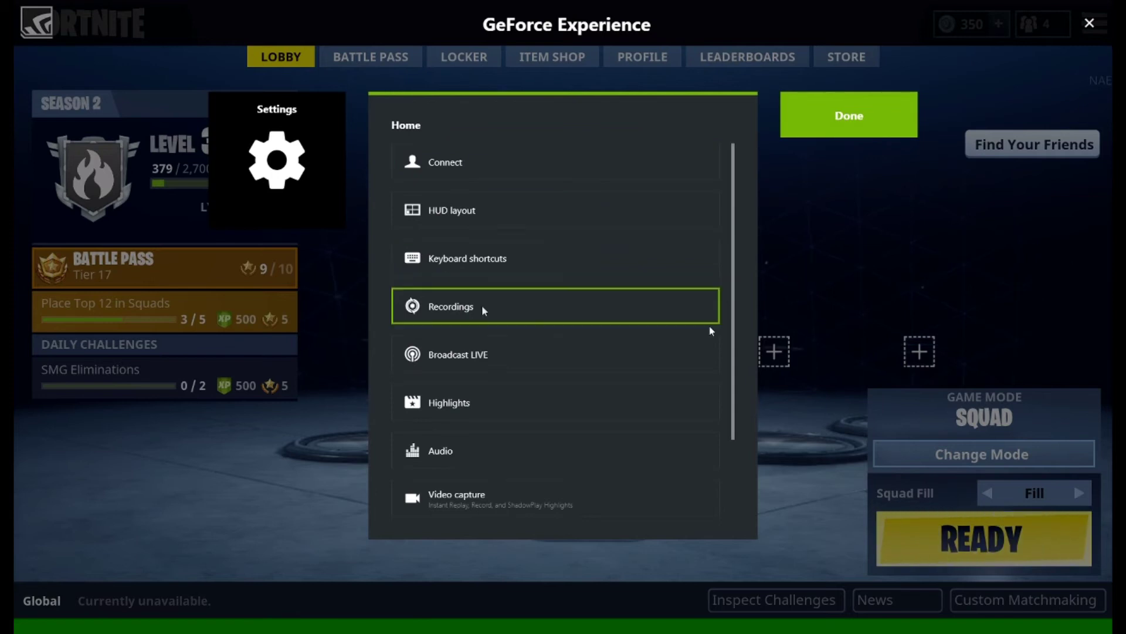
pyautogui.scroll(-2, 532, 358)
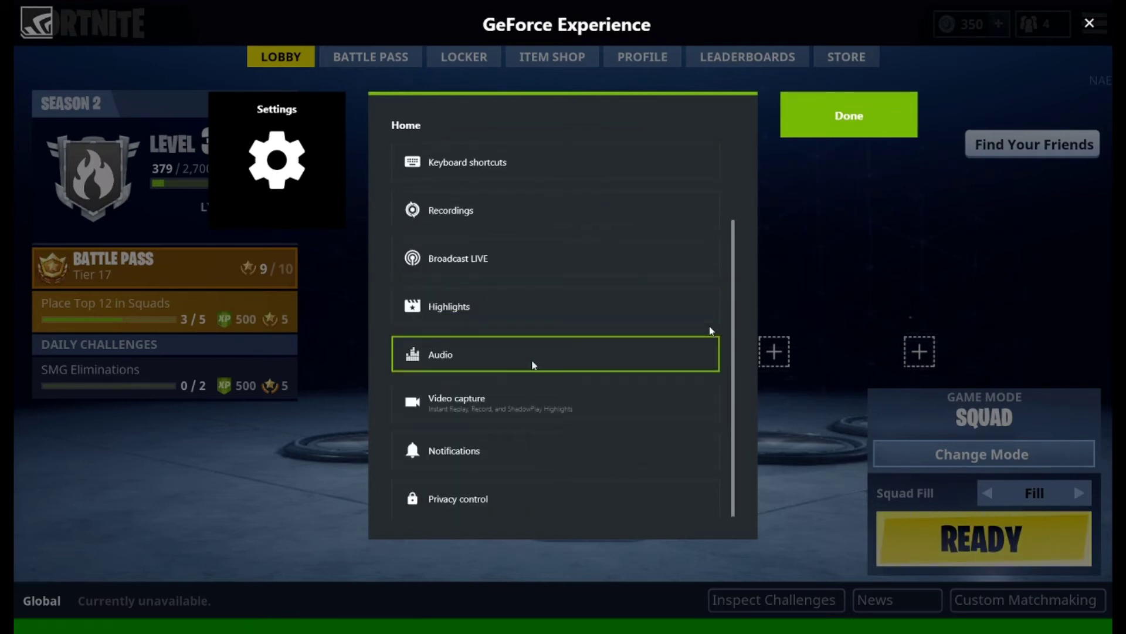
pyautogui.click(516, 410)
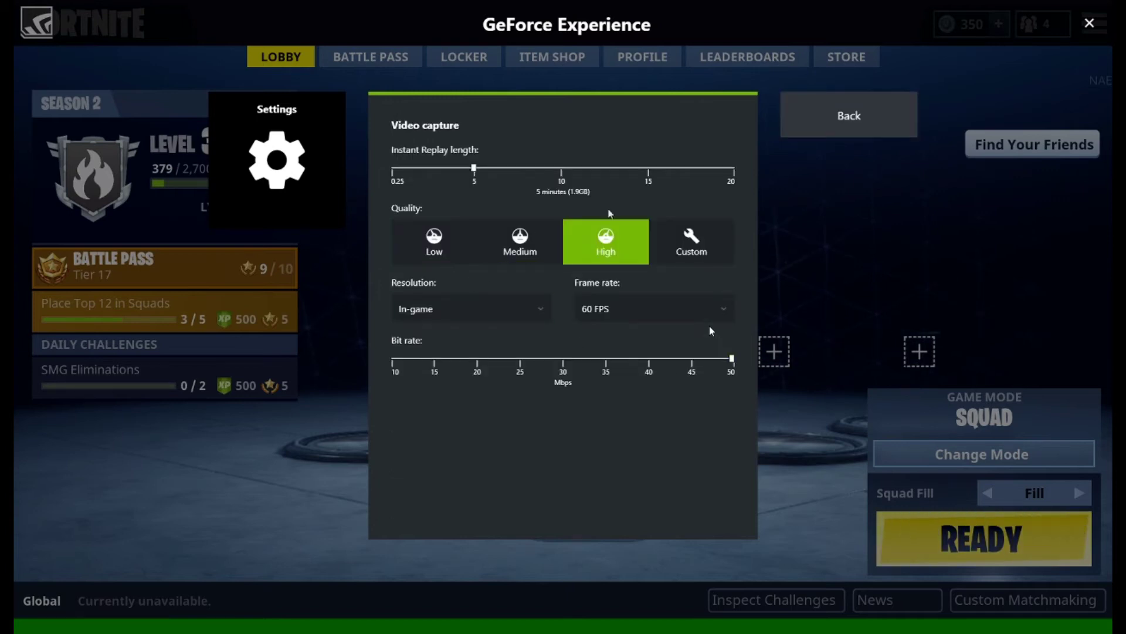
pyautogui.click(835, 118)
# Look over Audio, Notifications and Privacy control settings, then close settings.
pyautogui.scroll(-2, 592, 281)
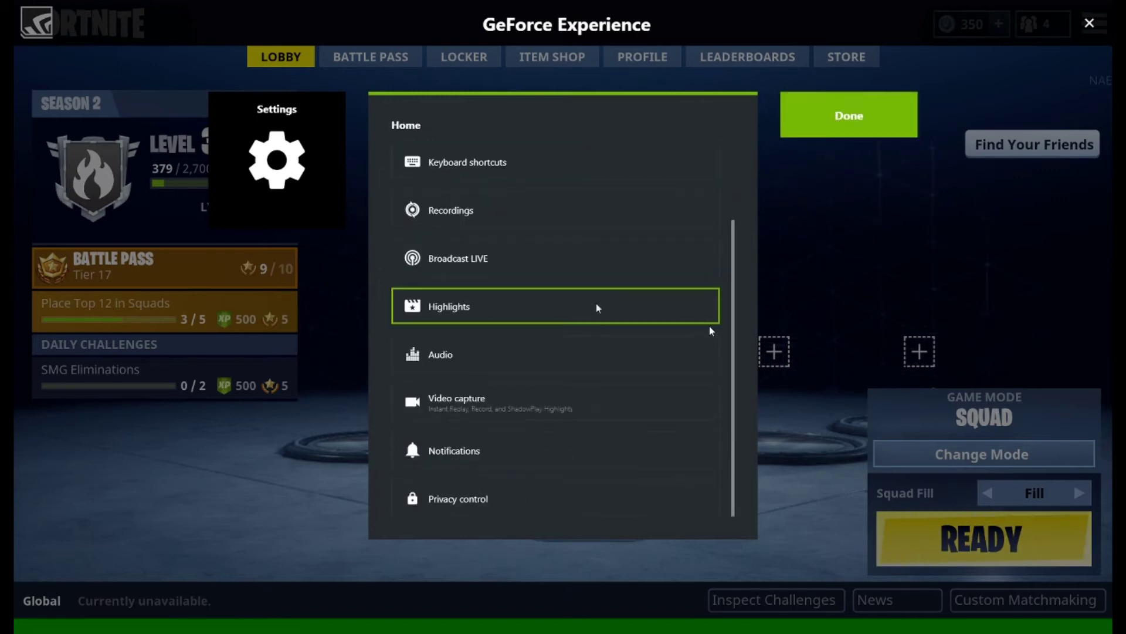
pyautogui.click(528, 366)
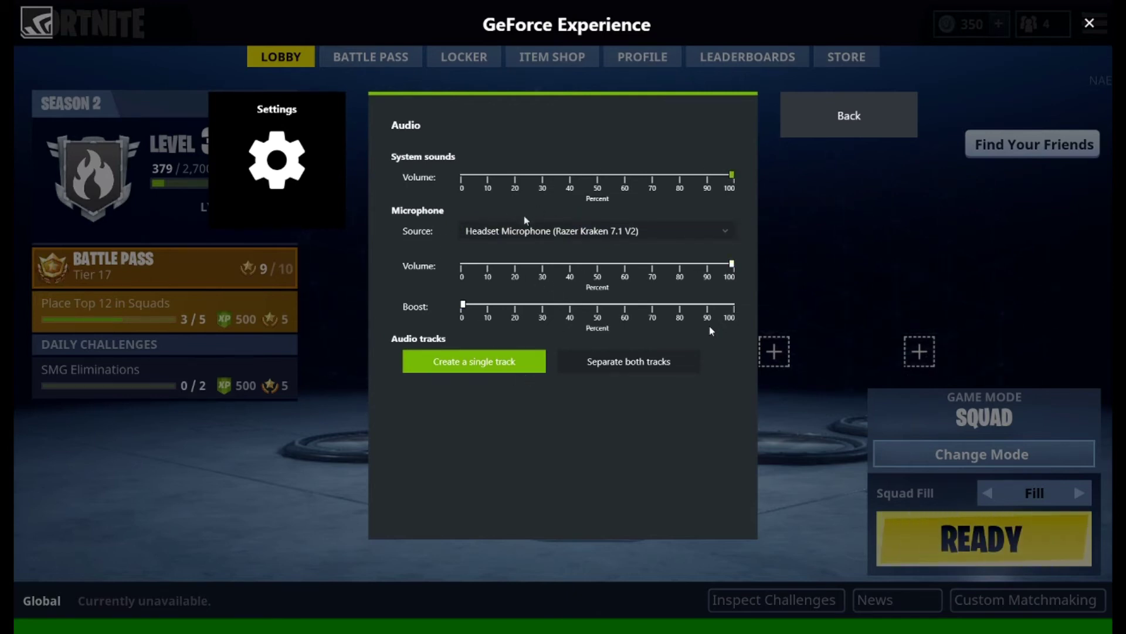
pyautogui.click(829, 109)
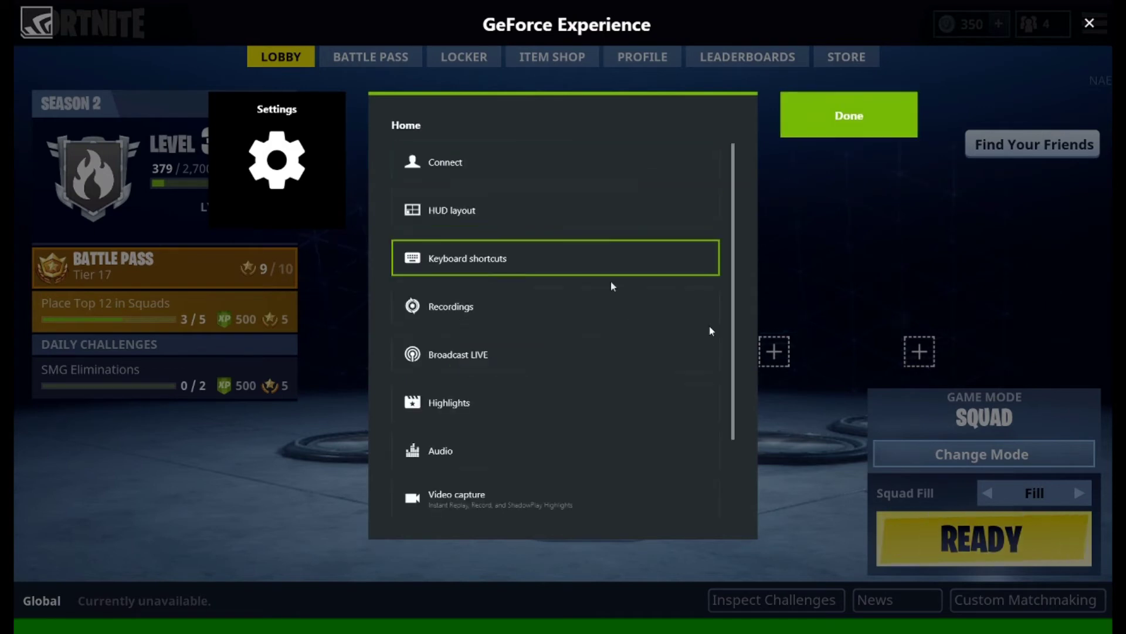
pyautogui.scroll(-3, 622, 293)
pyautogui.click(521, 468)
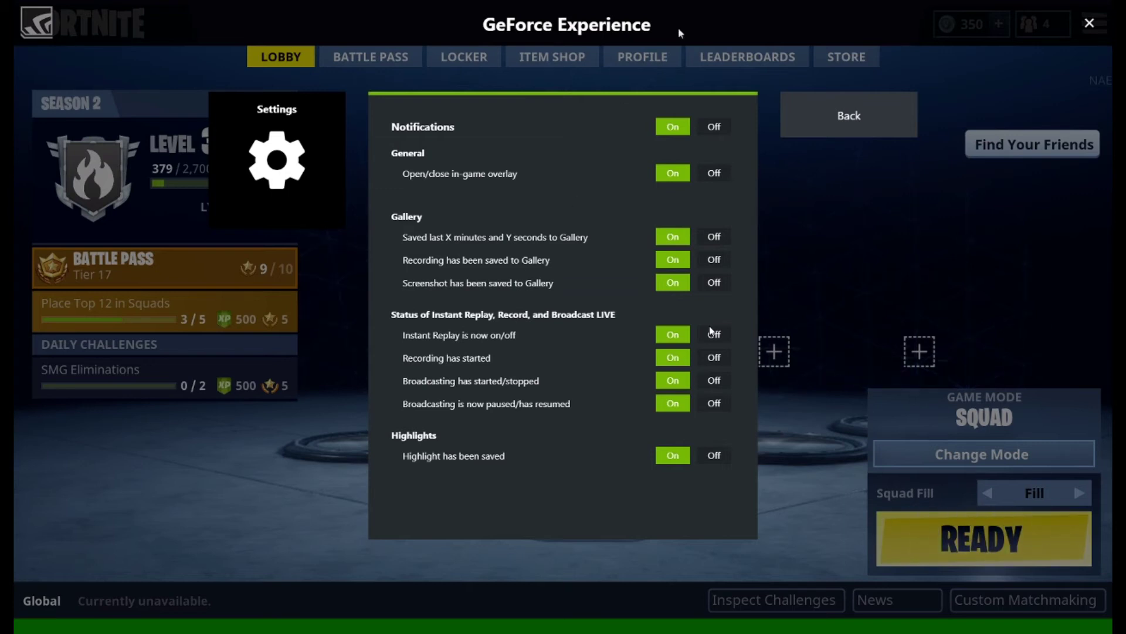
pyautogui.click(852, 96)
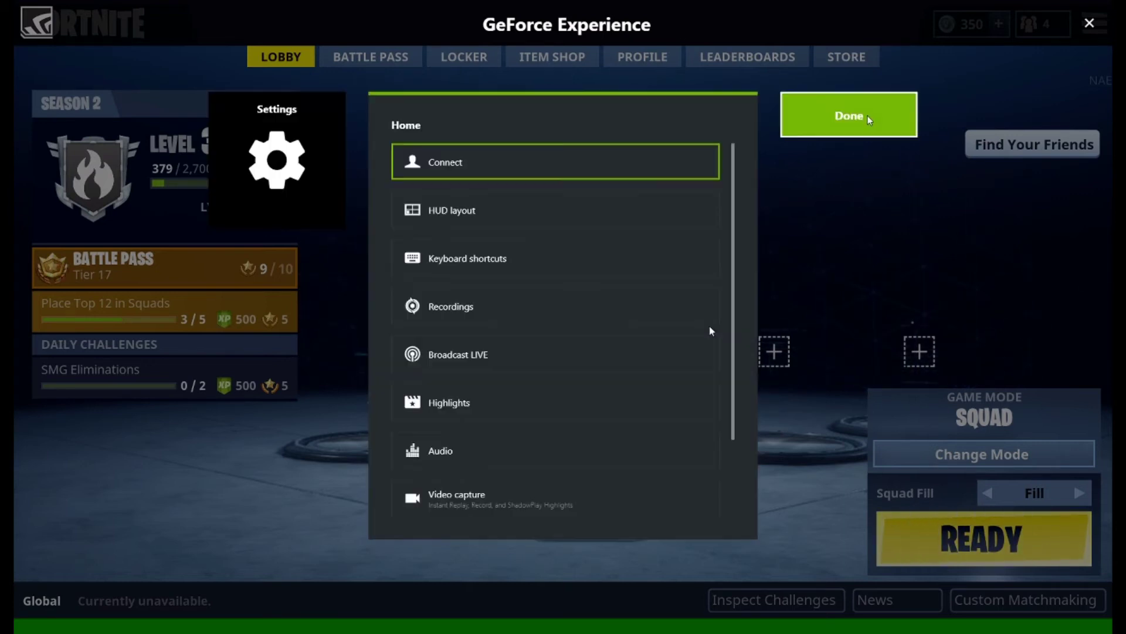
pyautogui.scroll(-2, 639, 246)
pyautogui.click(512, 518)
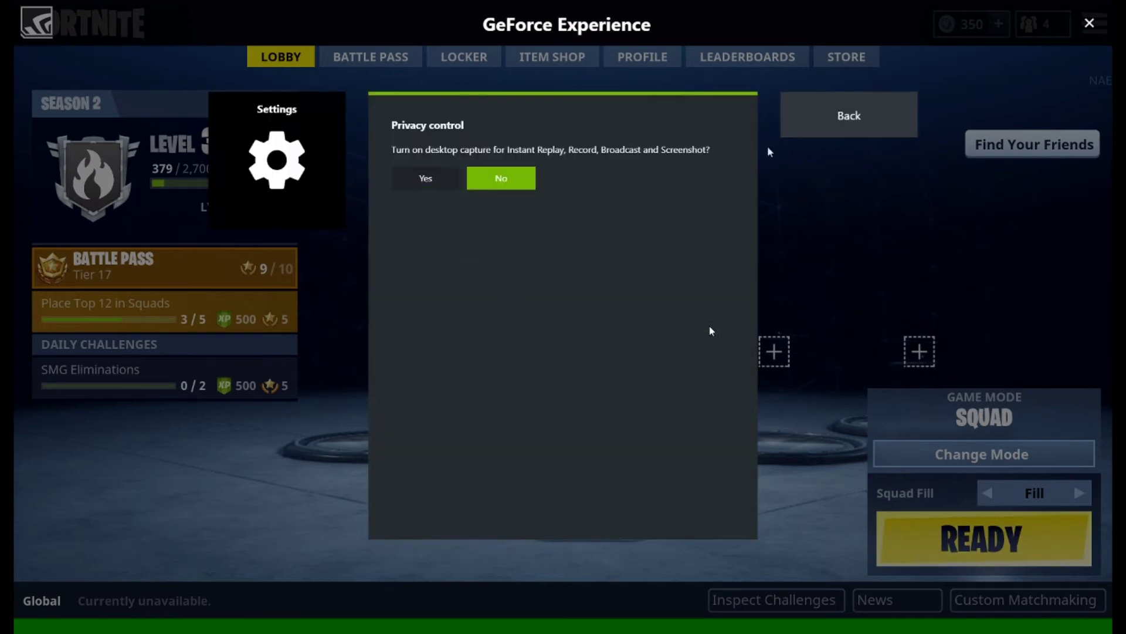
pyautogui.press('Escape')
pyautogui.click(849, 116)
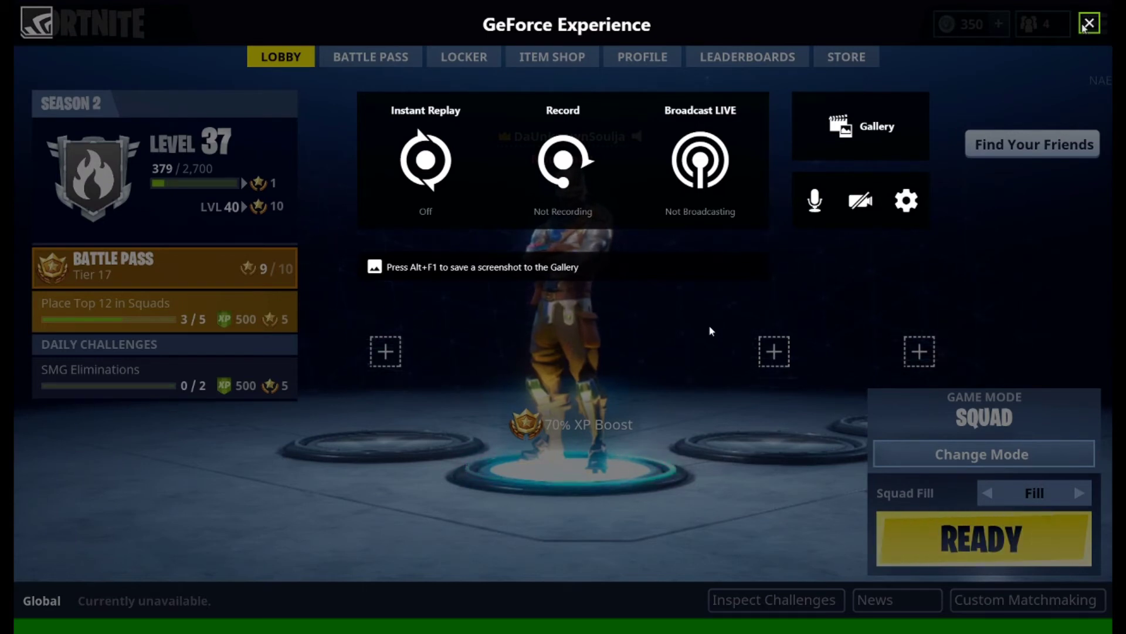
# Close the GeForce overlay and quit Fortnite via the main menu's power icon.
pyautogui.click(1088, 25)
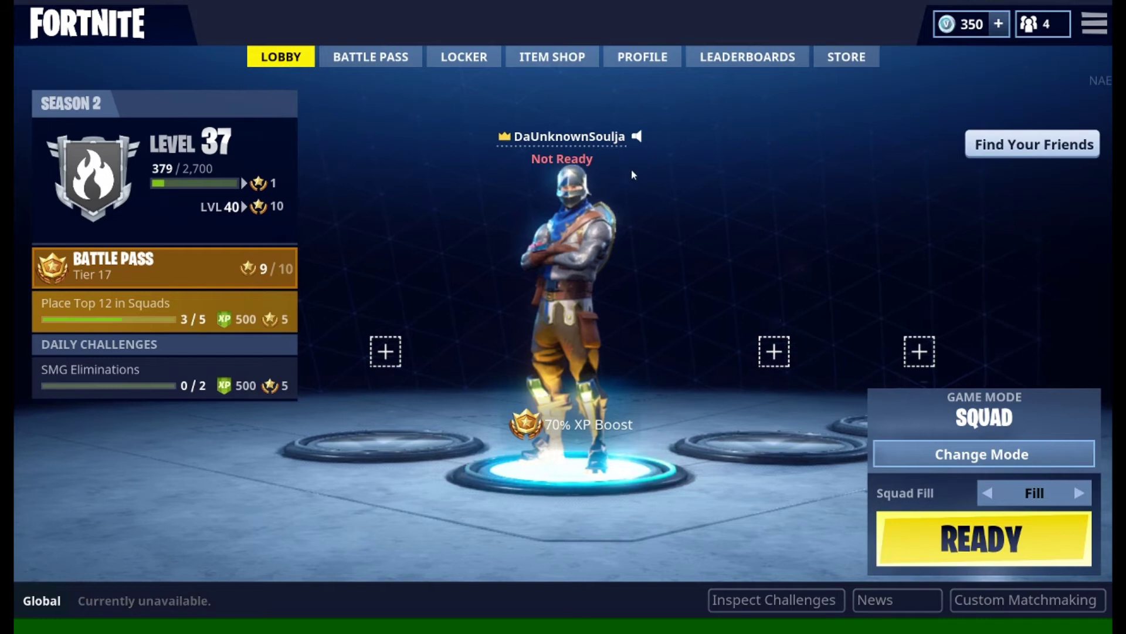
pyautogui.click(1096, 22)
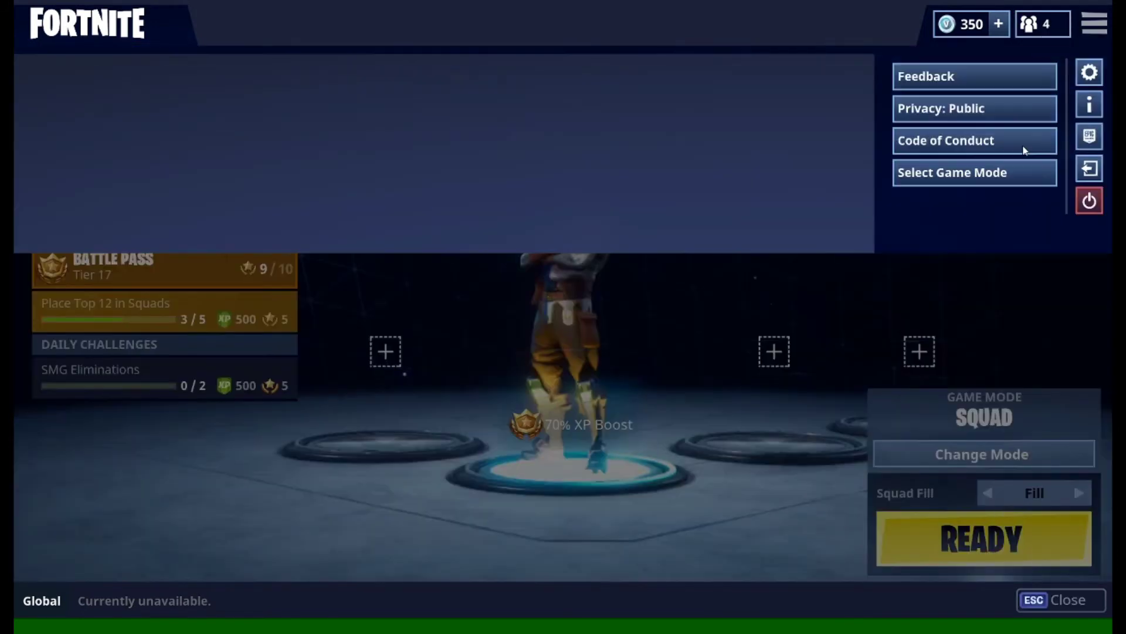
pyautogui.click(1089, 199)
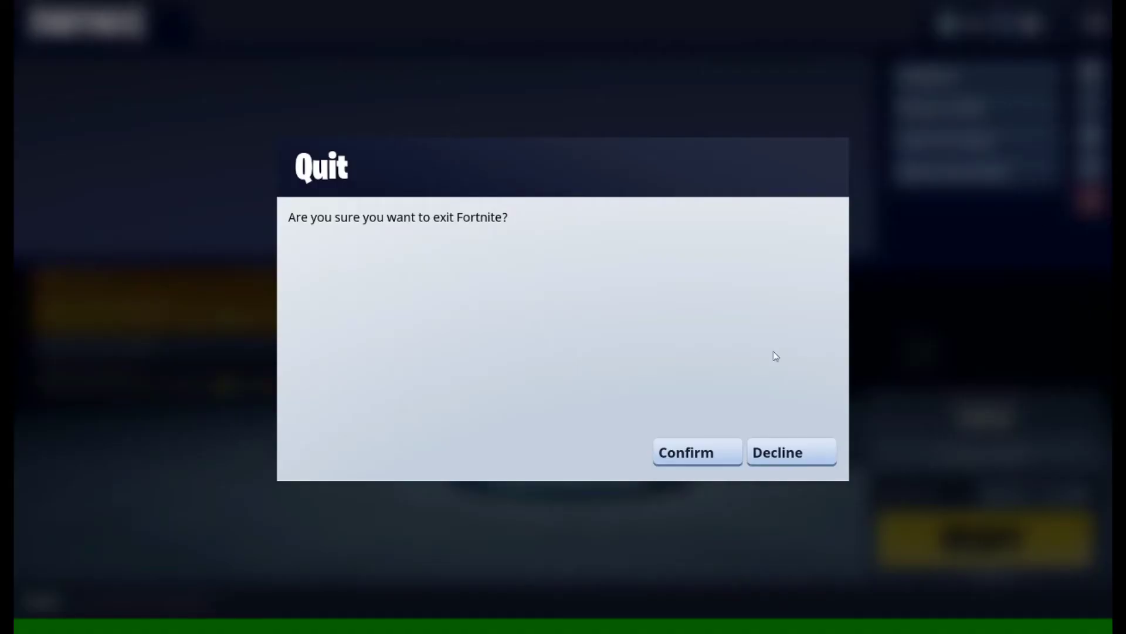
pyautogui.click(719, 456)
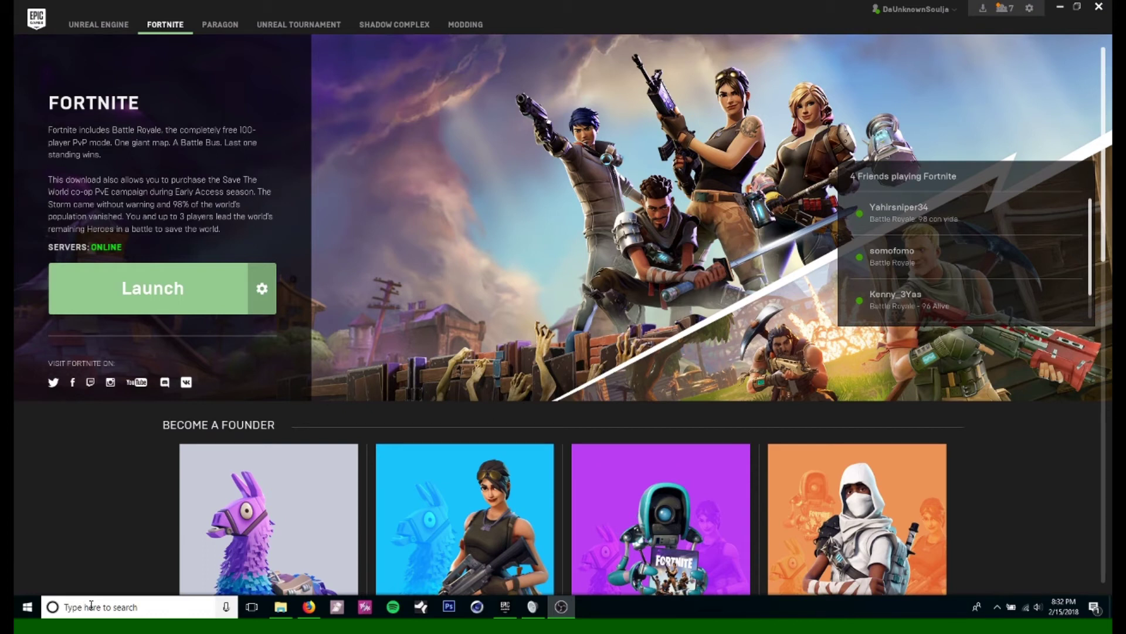
# In OBS settings, try the Dark theme, then switch back to Acri.
pyautogui.click(558, 609)
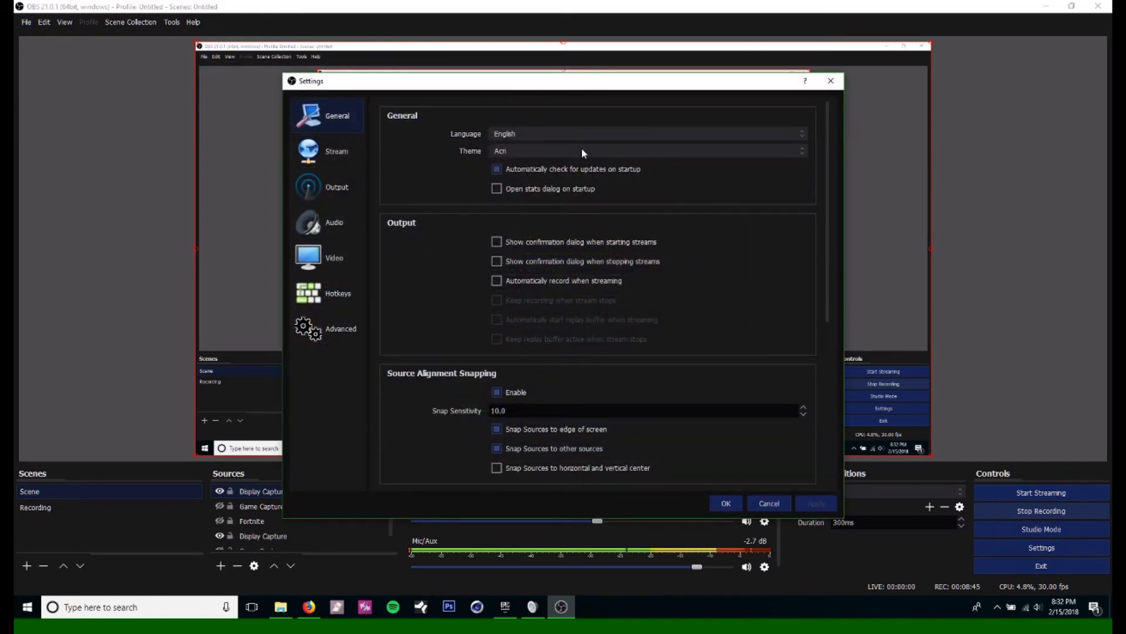
pyautogui.click(519, 151)
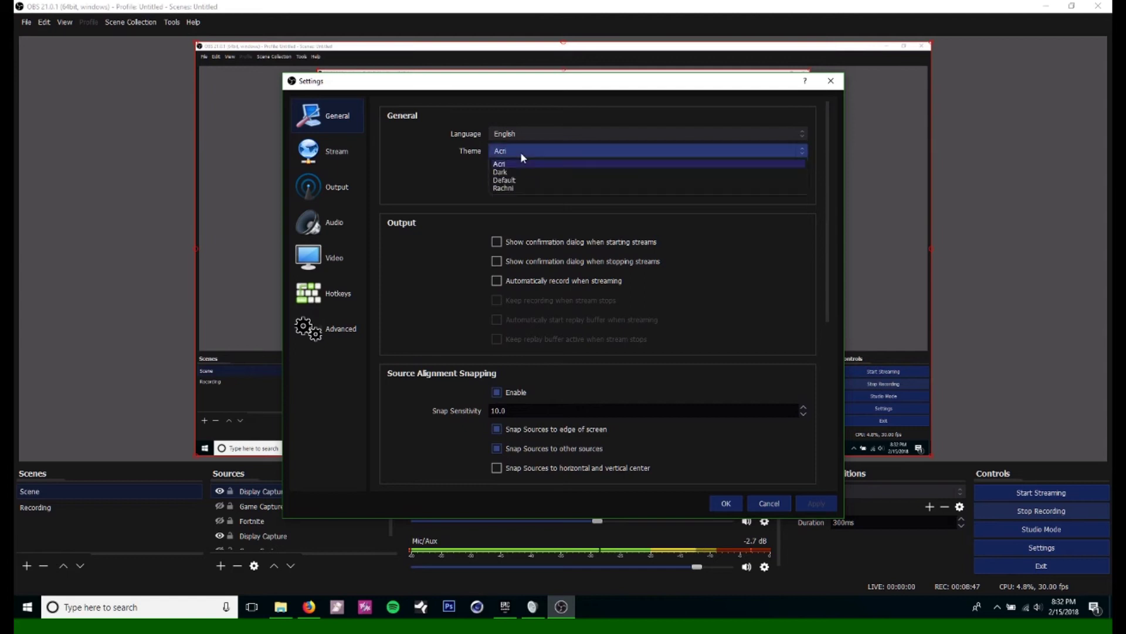
pyautogui.click(513, 170)
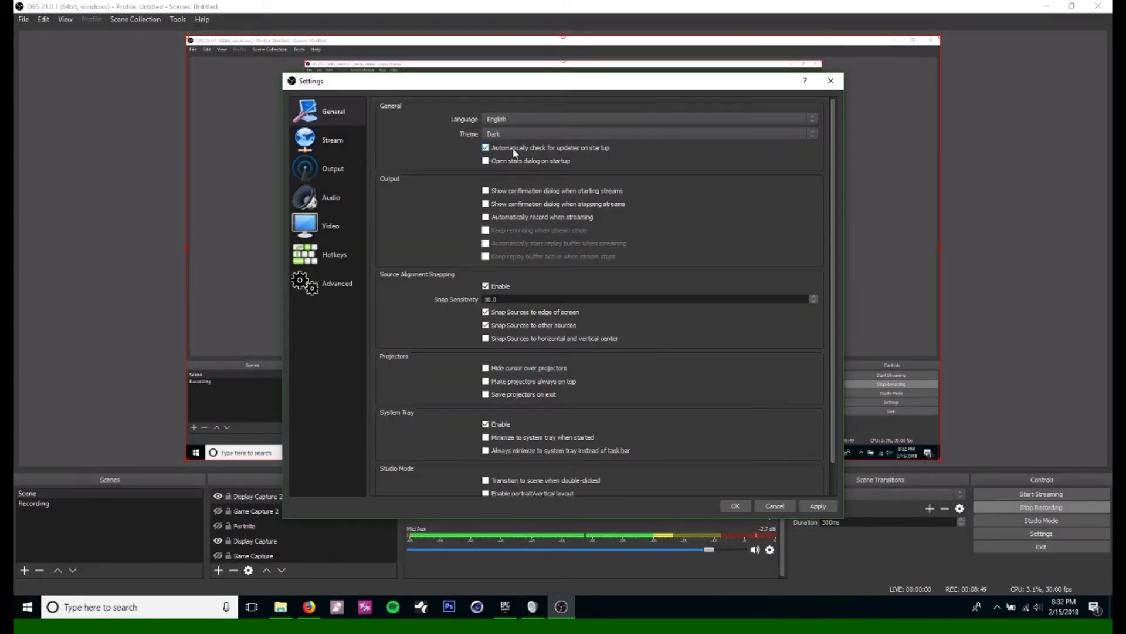
pyautogui.click(510, 135)
pyautogui.click(518, 142)
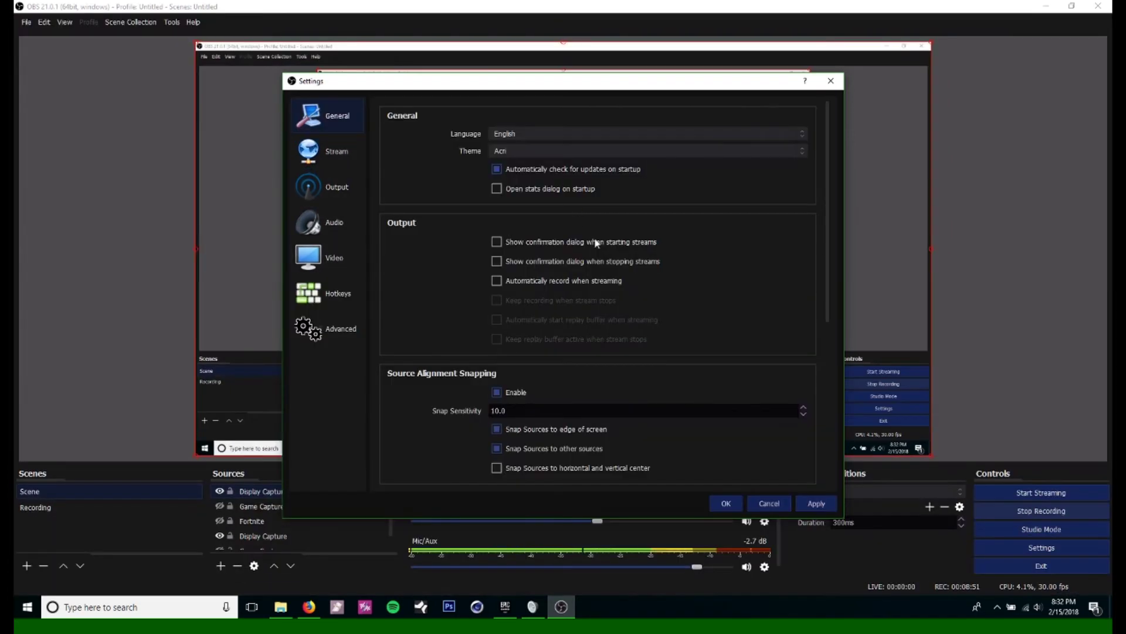
# Open the Stream page and confirm Twitch as the streaming service.
pyautogui.scroll(-3, 593, 265)
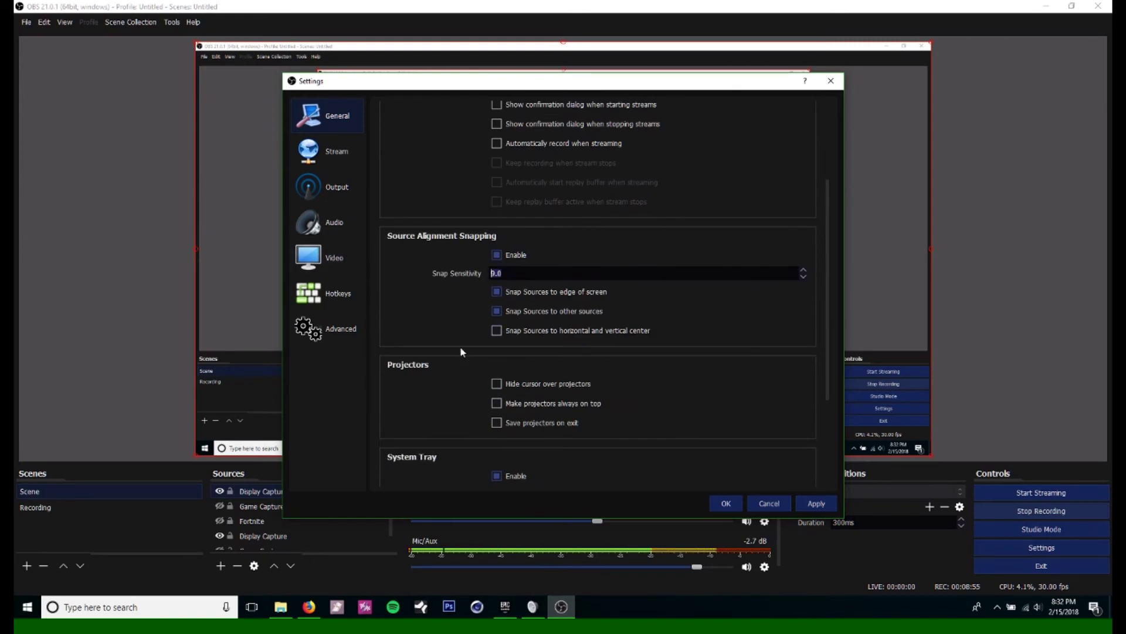
pyautogui.click(338, 153)
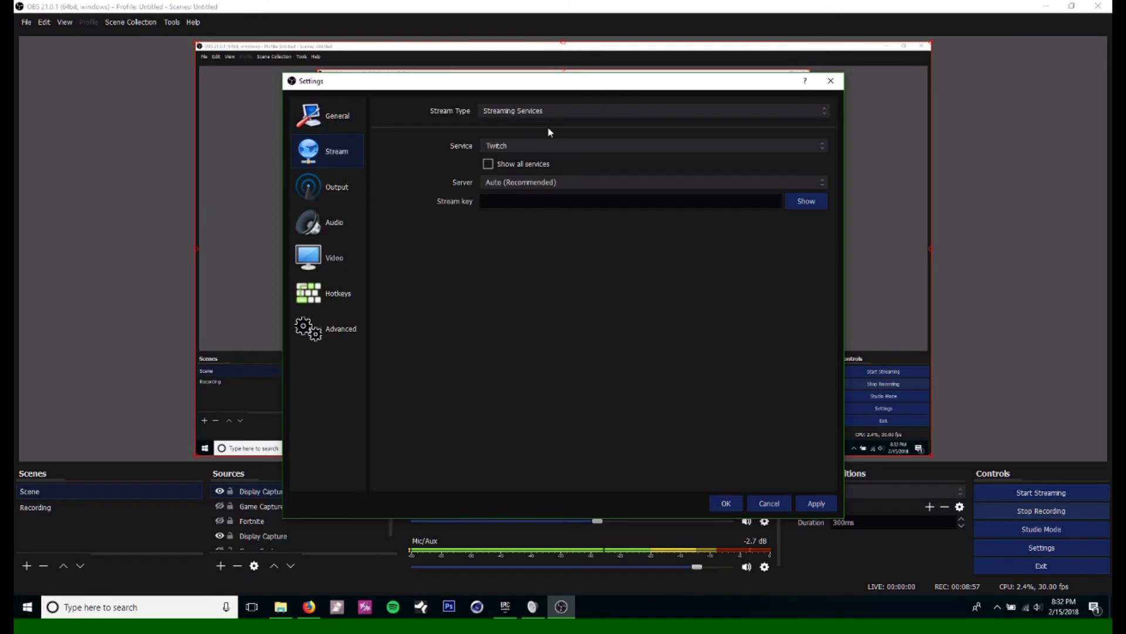
pyautogui.click(516, 143)
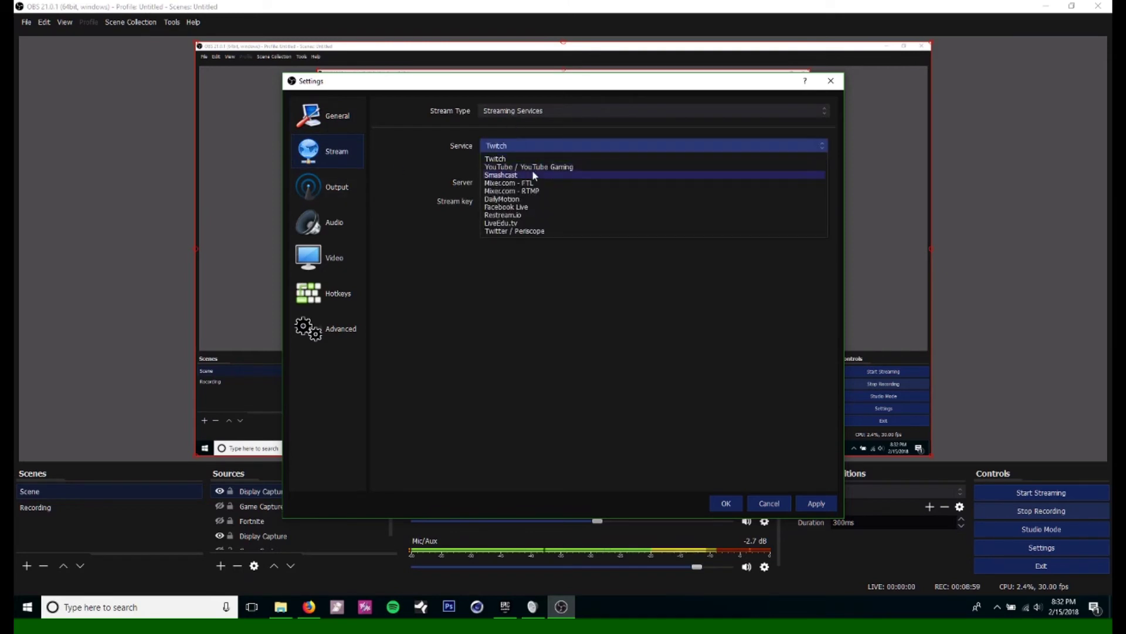
pyautogui.click(538, 287)
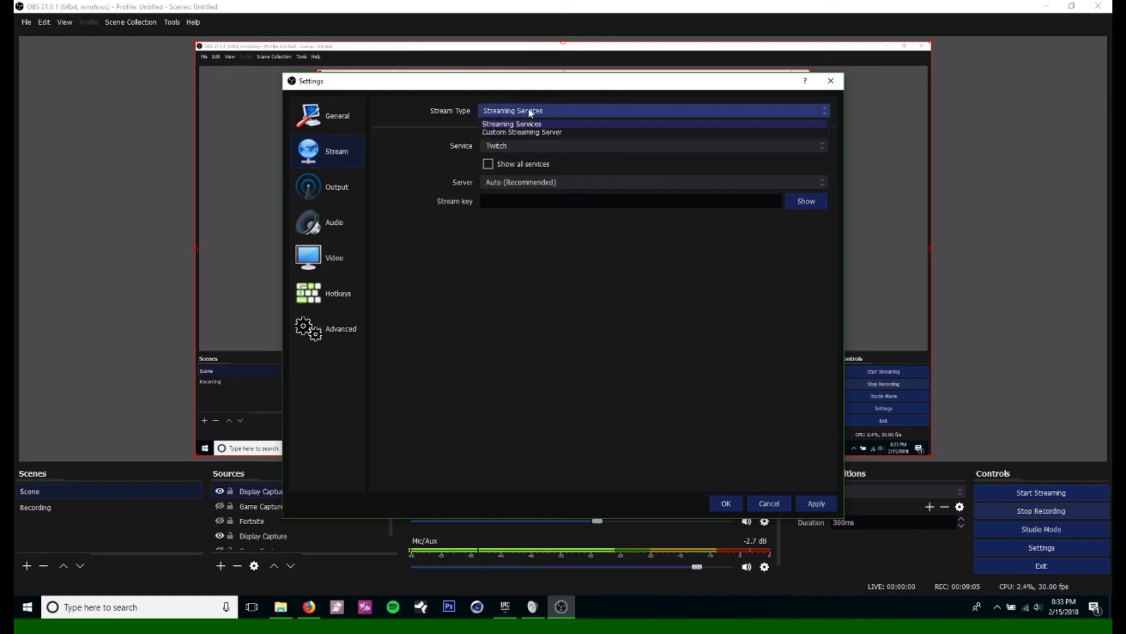
# Keep Streaming Services as the stream type, set the video bitrate to 10000, and apply.
pyautogui.click(508, 117)
pyautogui.click(337, 186)
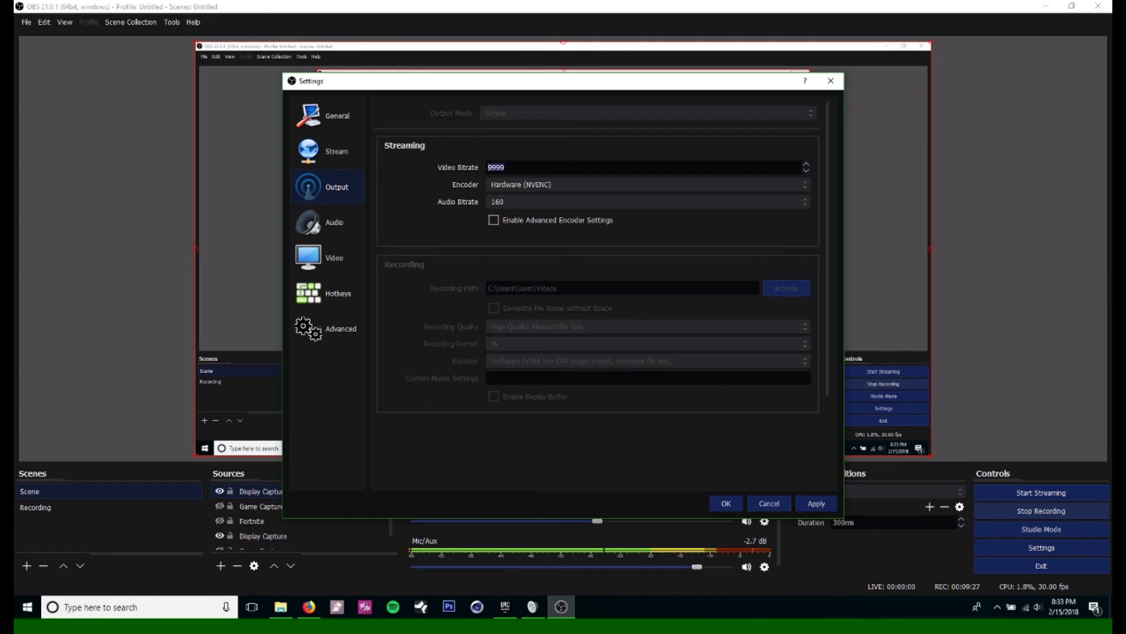
pyautogui.write('10000')
pyautogui.click(803, 506)
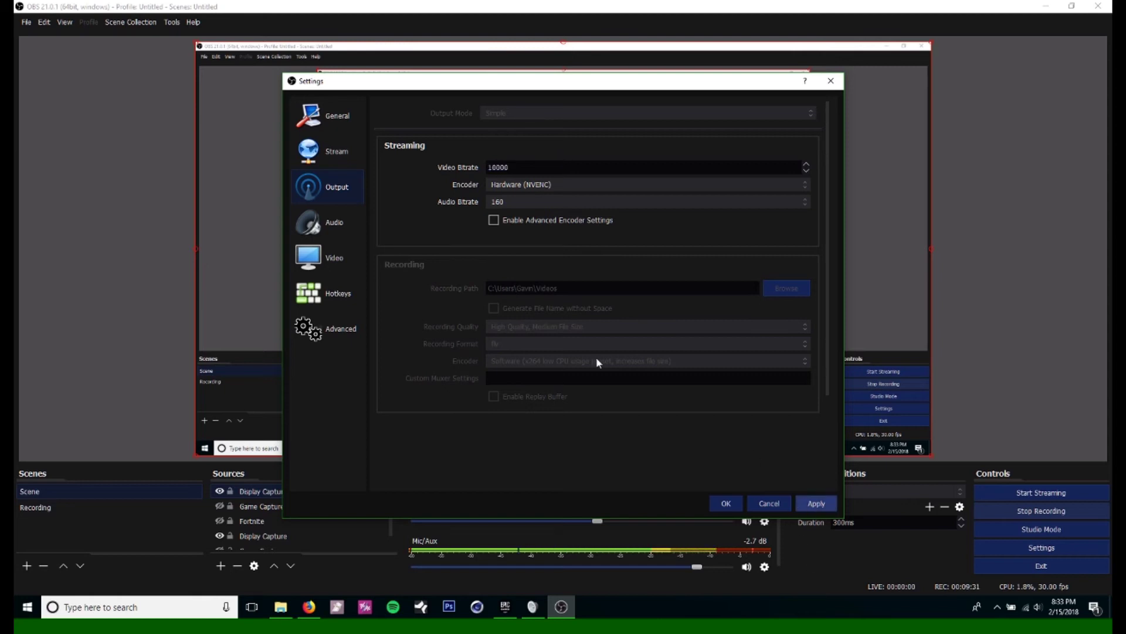
# Bring up the Audio settings page, showing 44.1kHz stereo and the headset microphone.
pyautogui.scroll(-3, 573, 304)
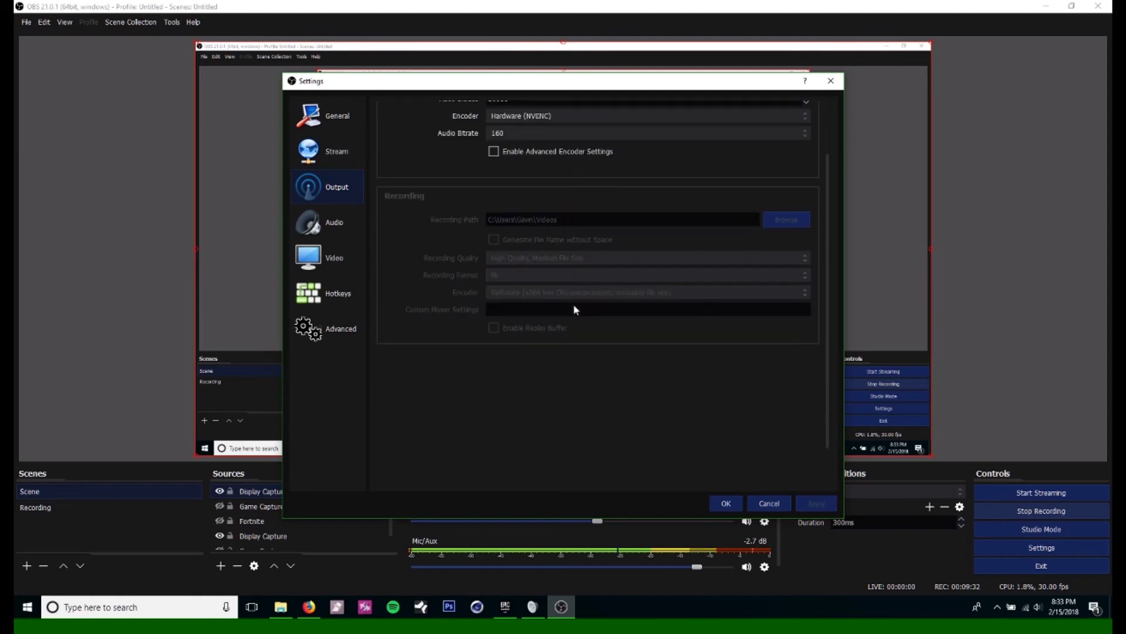
pyautogui.click(330, 225)
pyautogui.click(339, 202)
pyautogui.scroll(3, 531, 233)
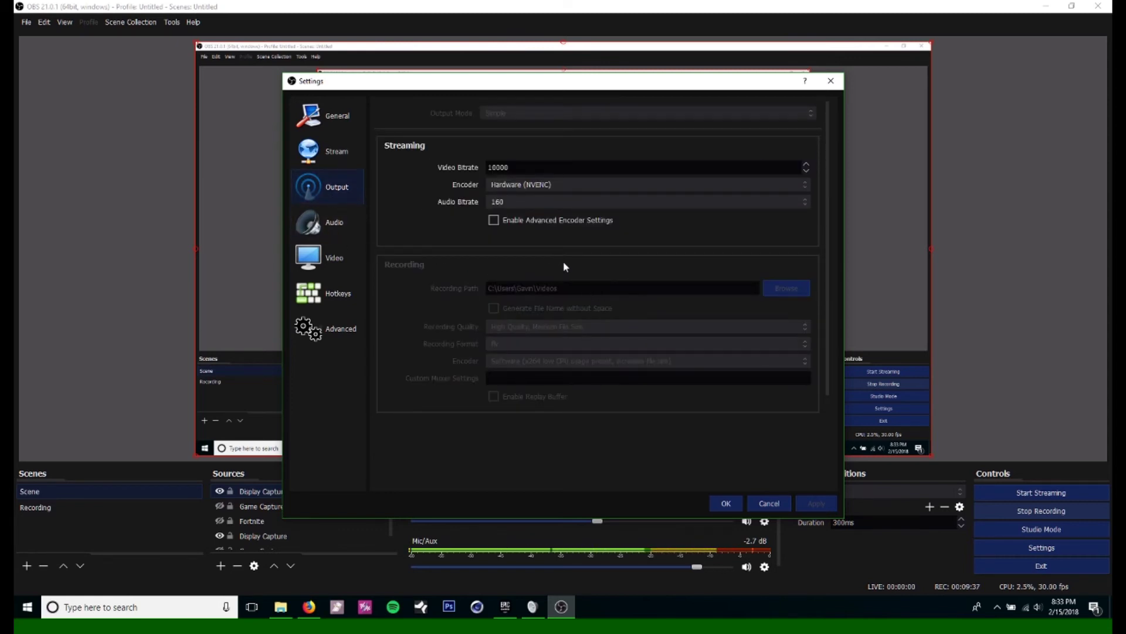
pyautogui.click(347, 221)
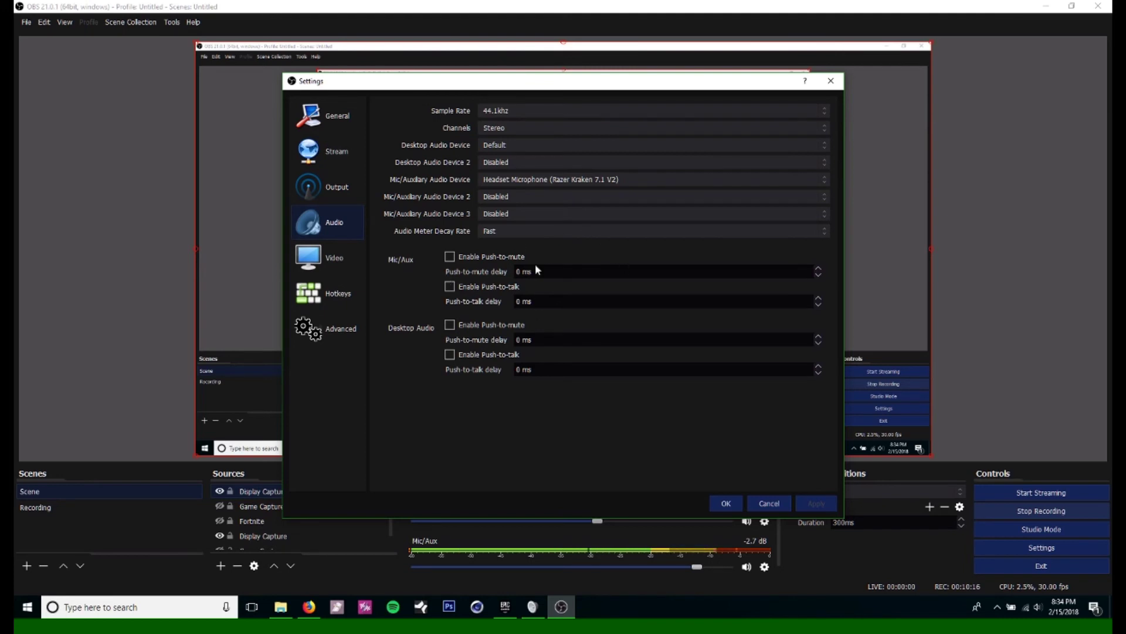
# Show the Video settings page with 1920x1080 base and 1280x720 output resolution.
pyautogui.click(301, 254)
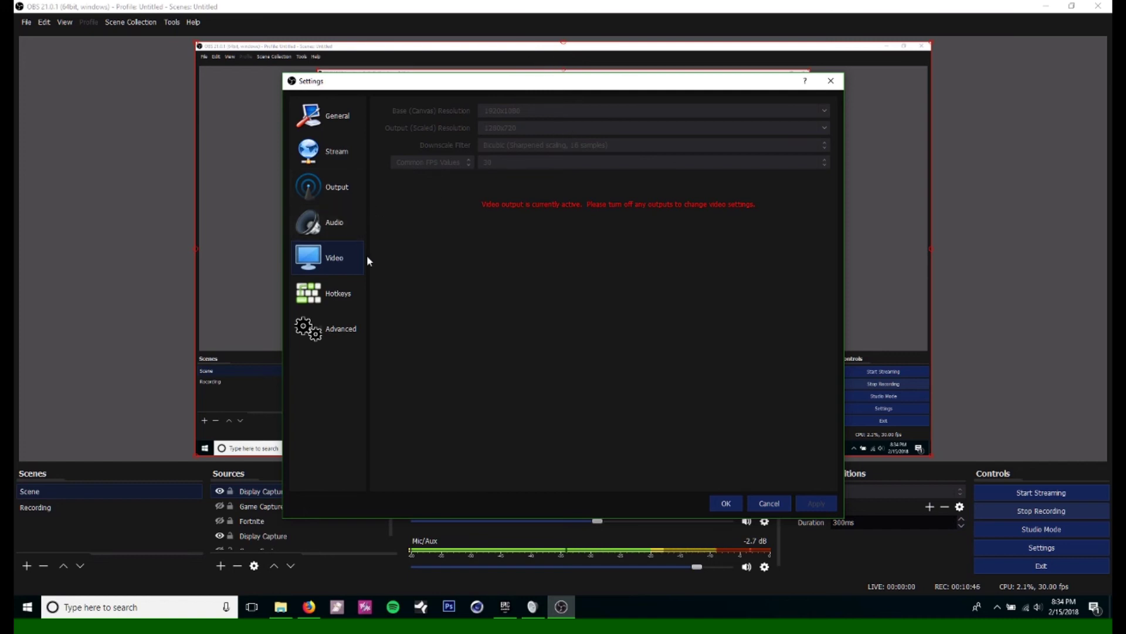
# Review the recording hotkeys list in the Hotkeys settings.
pyautogui.click(348, 304)
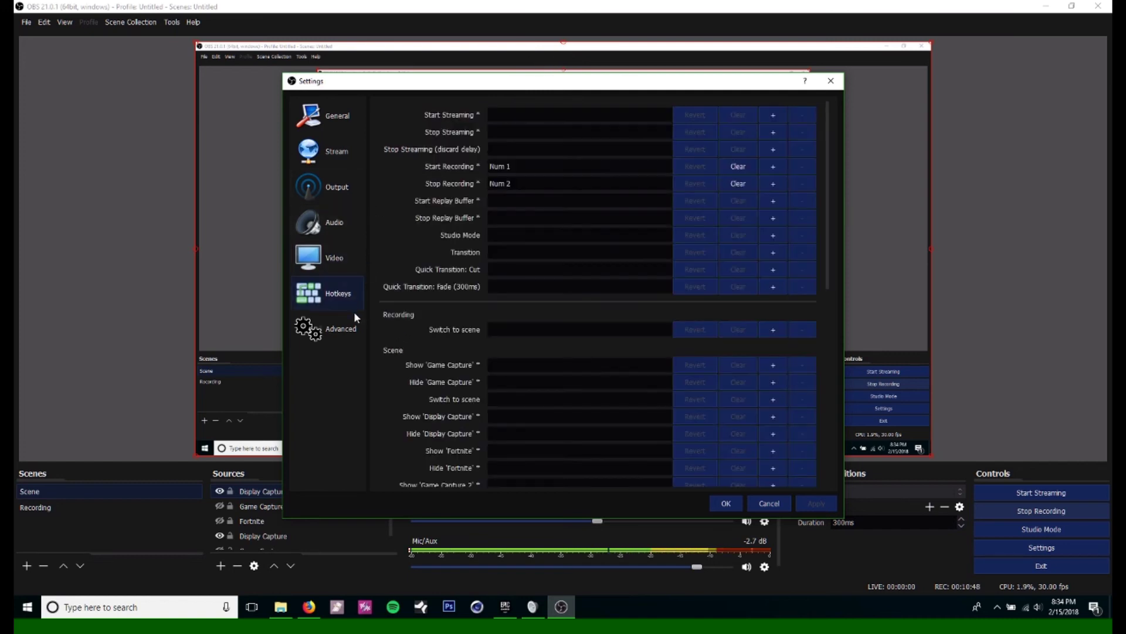
pyautogui.scroll(-3, 456, 171)
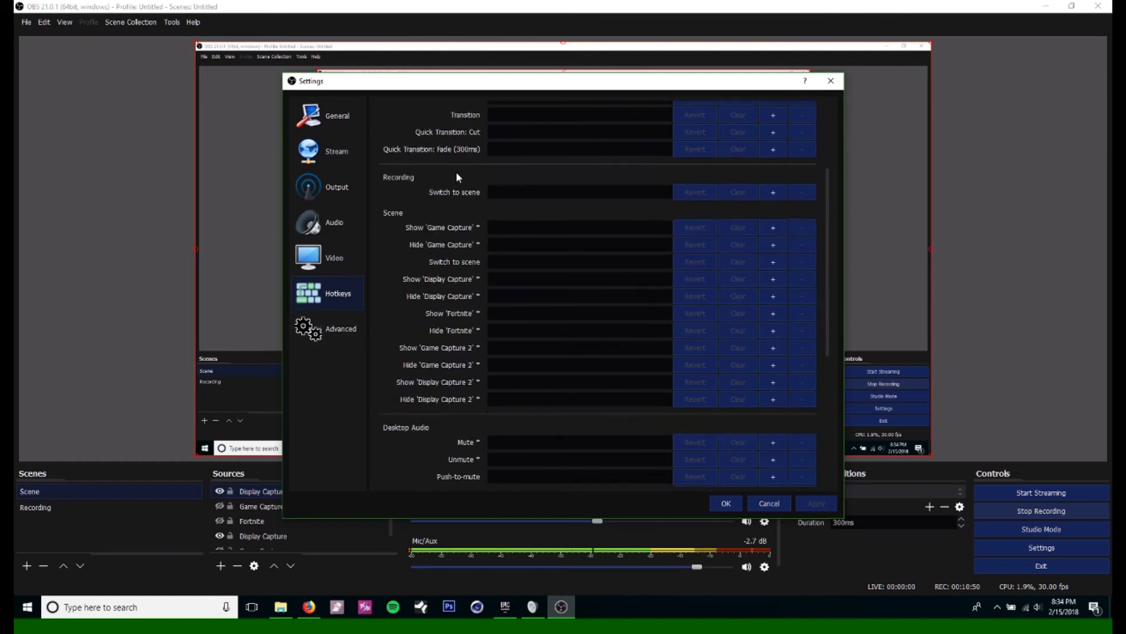
pyautogui.scroll(3, 456, 171)
pyautogui.scroll(-5, 463, 170)
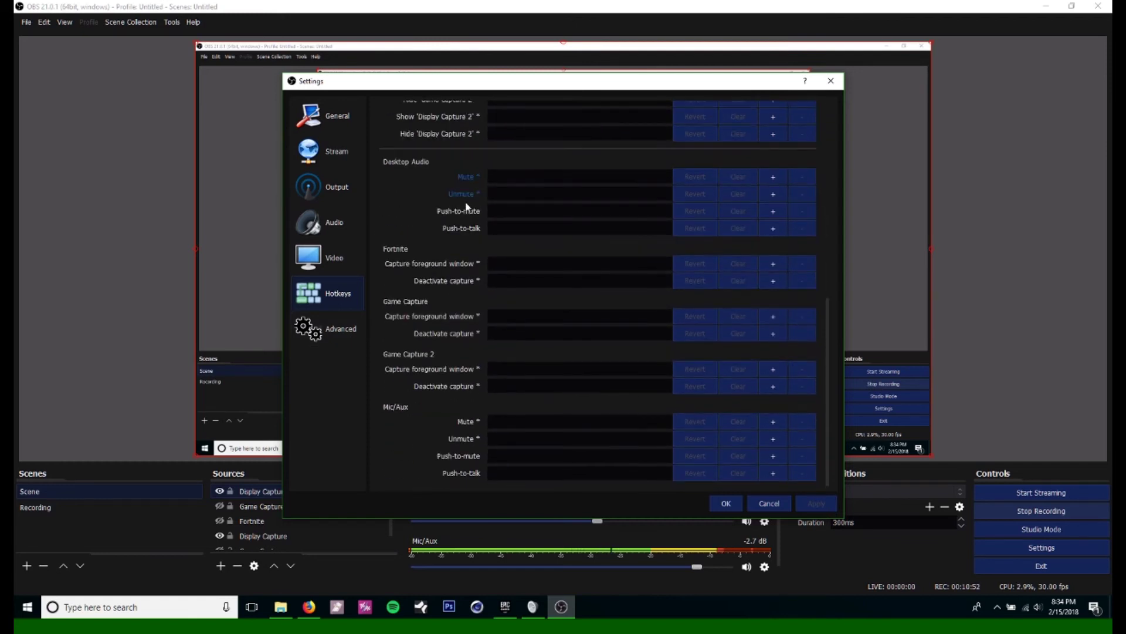
pyautogui.scroll(5, 458, 213)
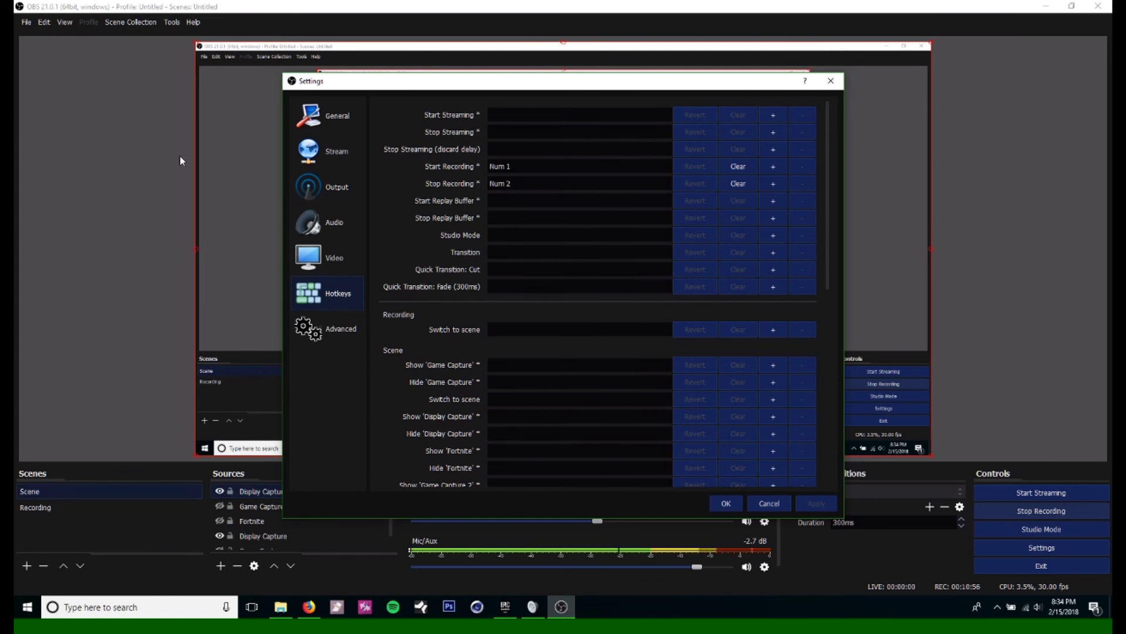
# Look through the Advanced settings page.
pyautogui.click(305, 320)
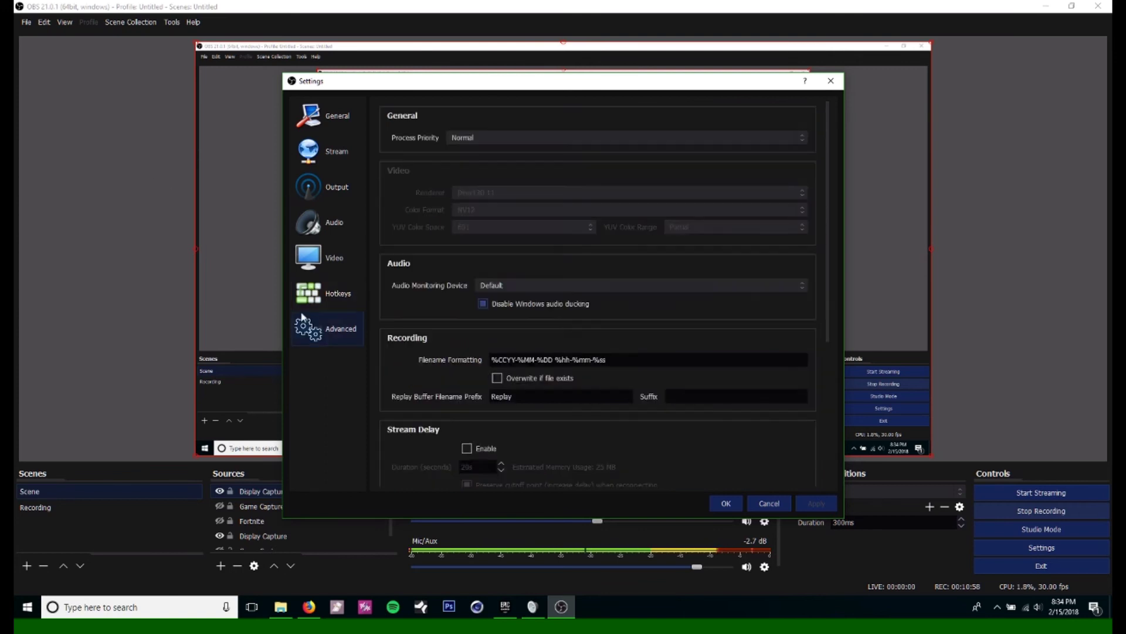
pyautogui.scroll(-4, 417, 186)
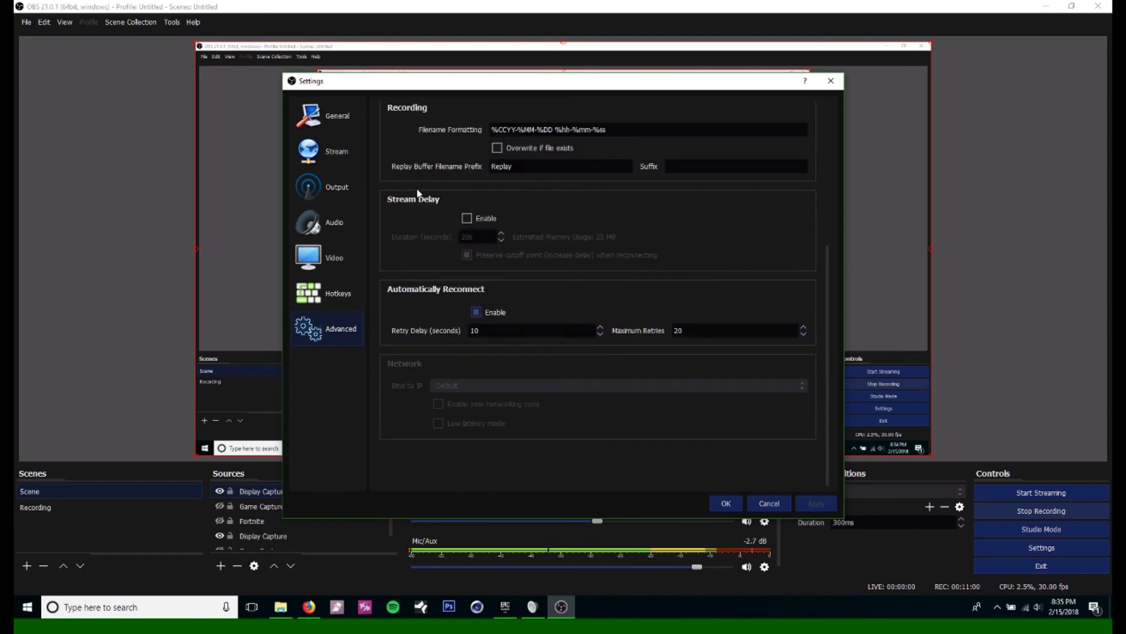
pyautogui.scroll(4, 418, 182)
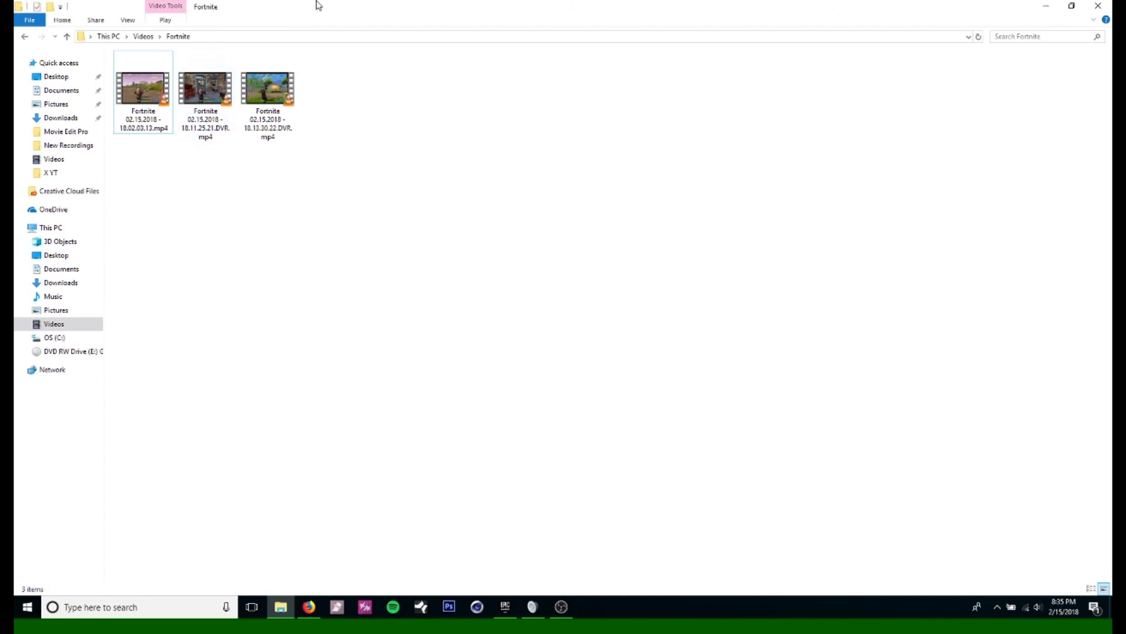
# Shrink File Explorer and play the first Fortnite clip in VLC, jumping to about 4:40.
pyautogui.moveTo(318, 6); pyautogui.dragTo(461, 97)
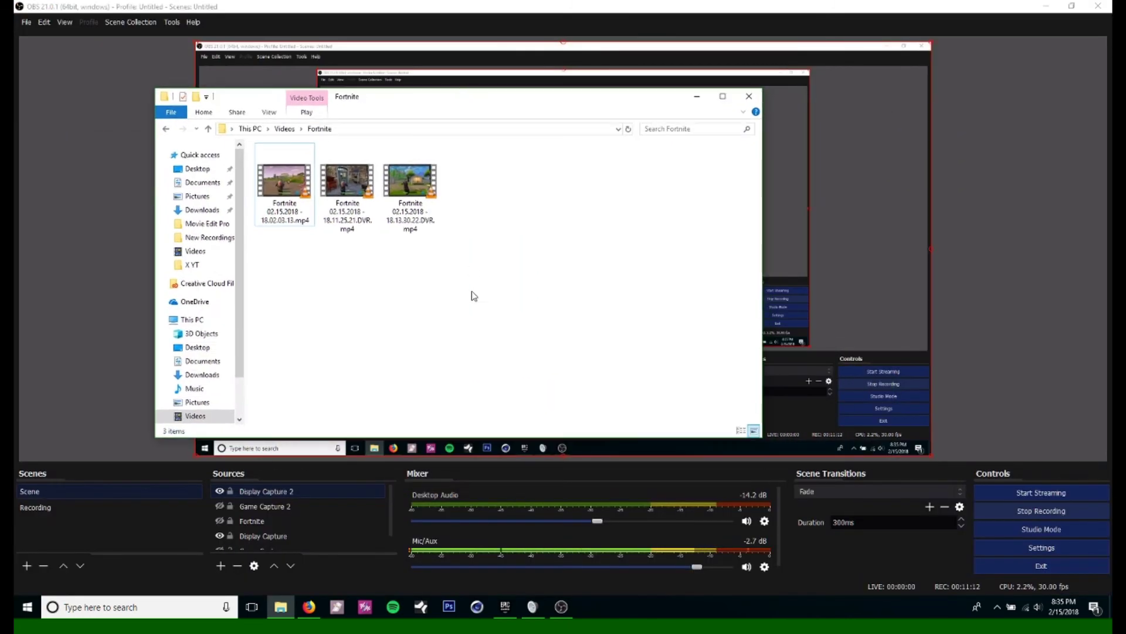
pyautogui.doubleClick(297, 180)
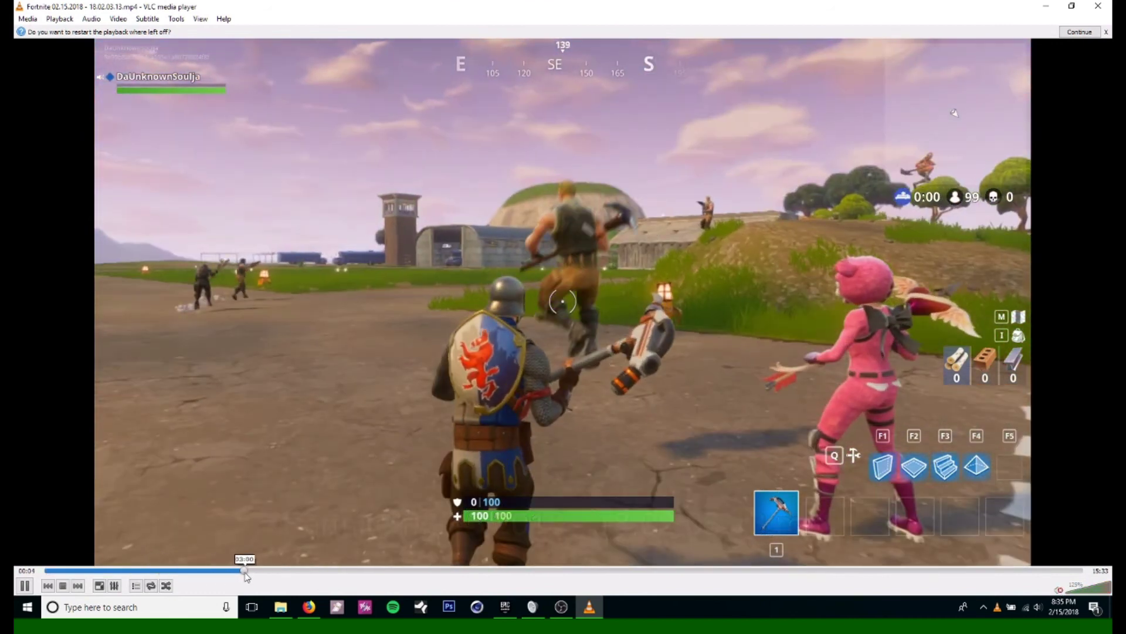
pyautogui.click(244, 570)
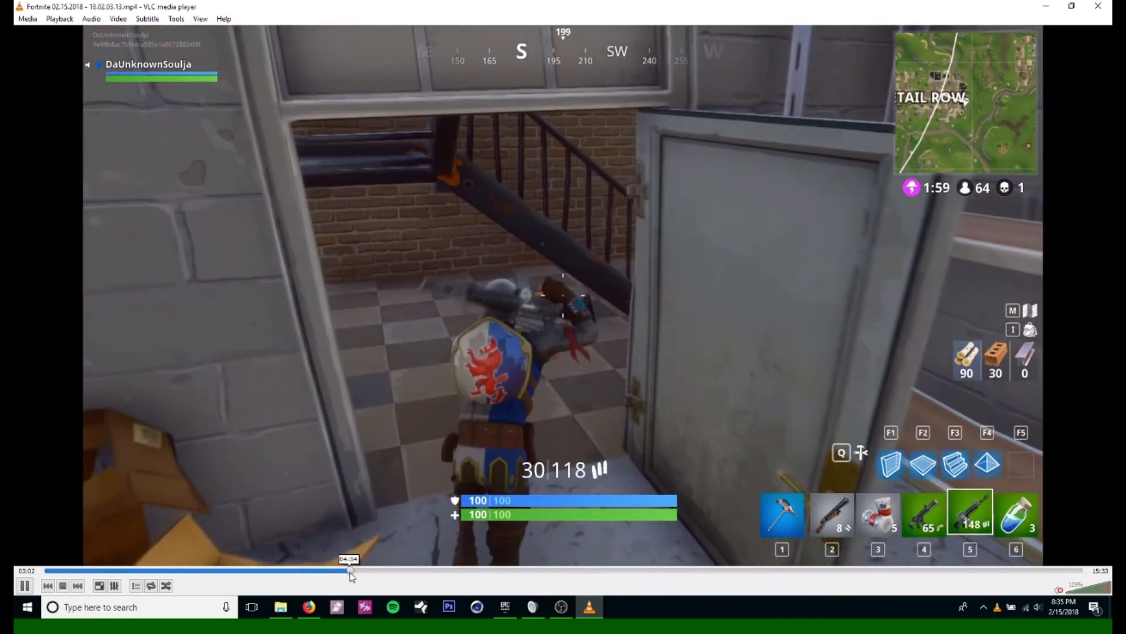
pyautogui.click(357, 571)
# Skip ahead through the clip to about 11:21, then close VLC and select the third recording.
pyautogui.click(446, 570)
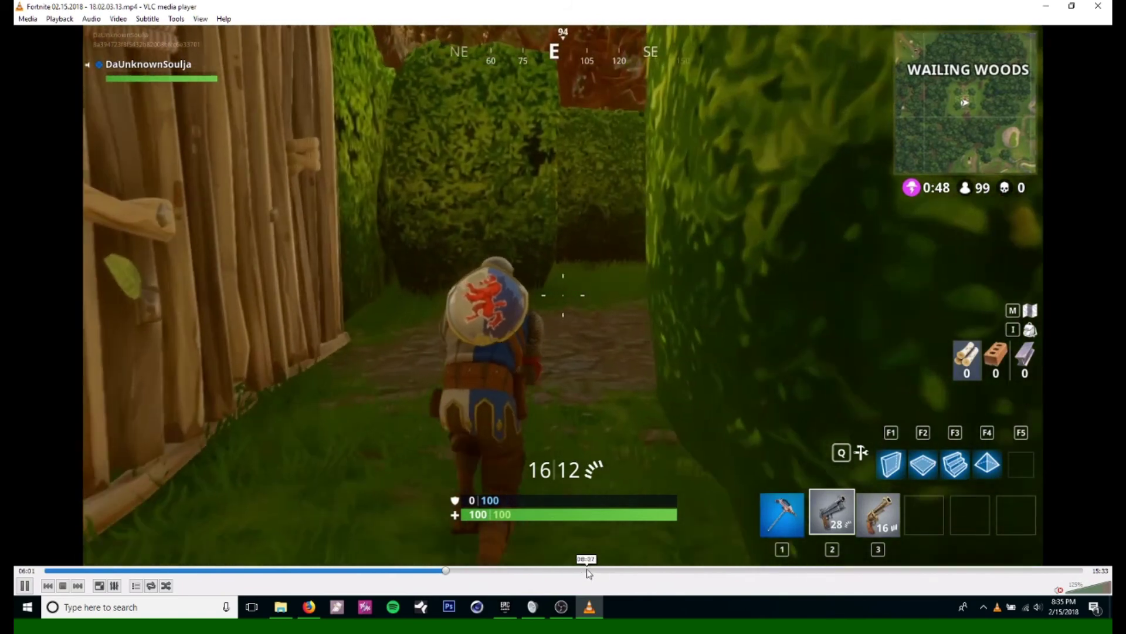
pyautogui.click(589, 570)
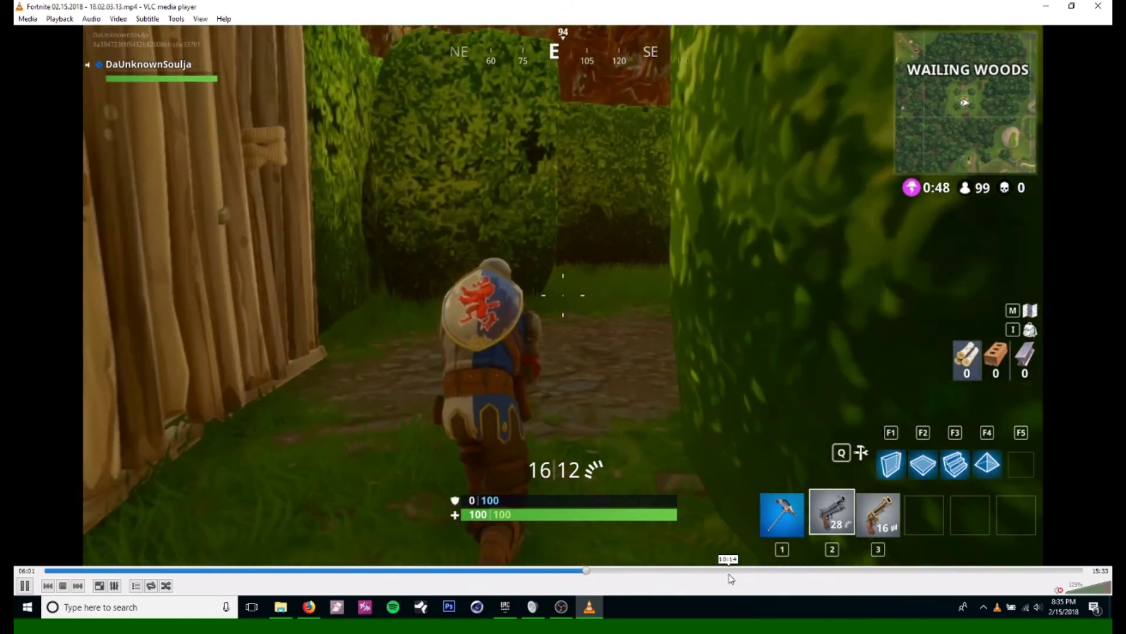
pyautogui.click(728, 570)
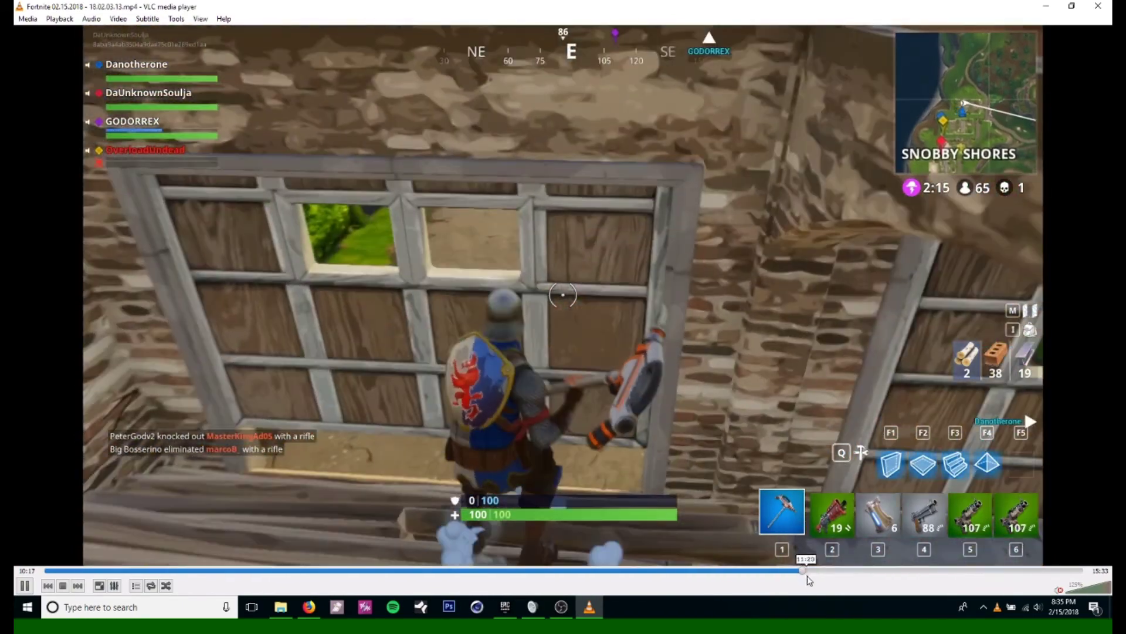
pyautogui.click(802, 570)
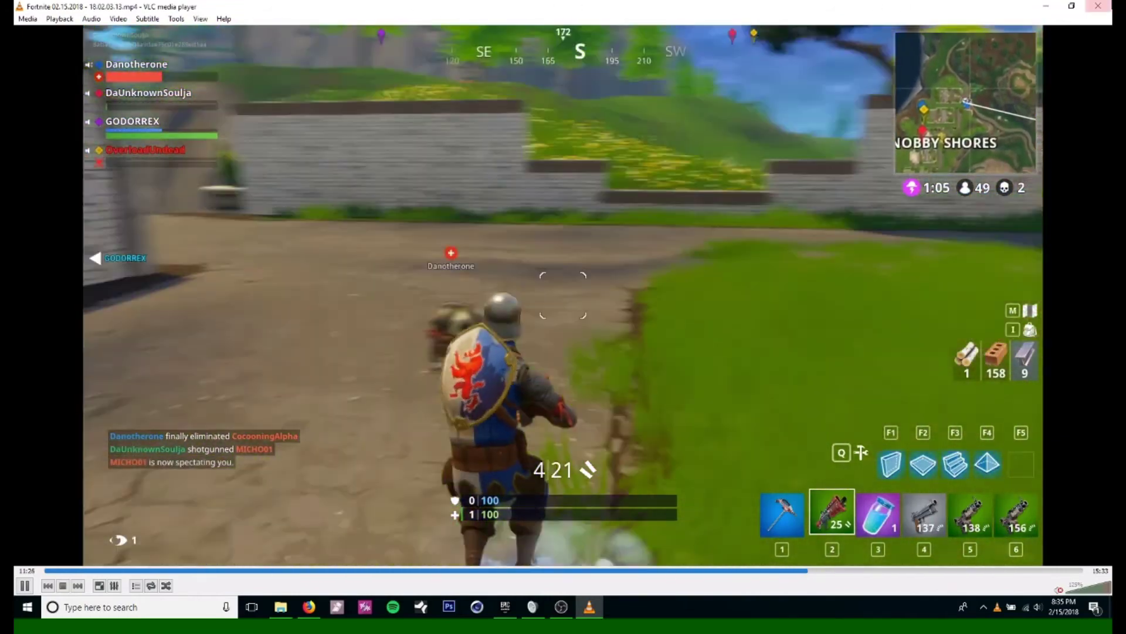
pyautogui.hotkey('alt', 'F4')
pyautogui.click(426, 188)
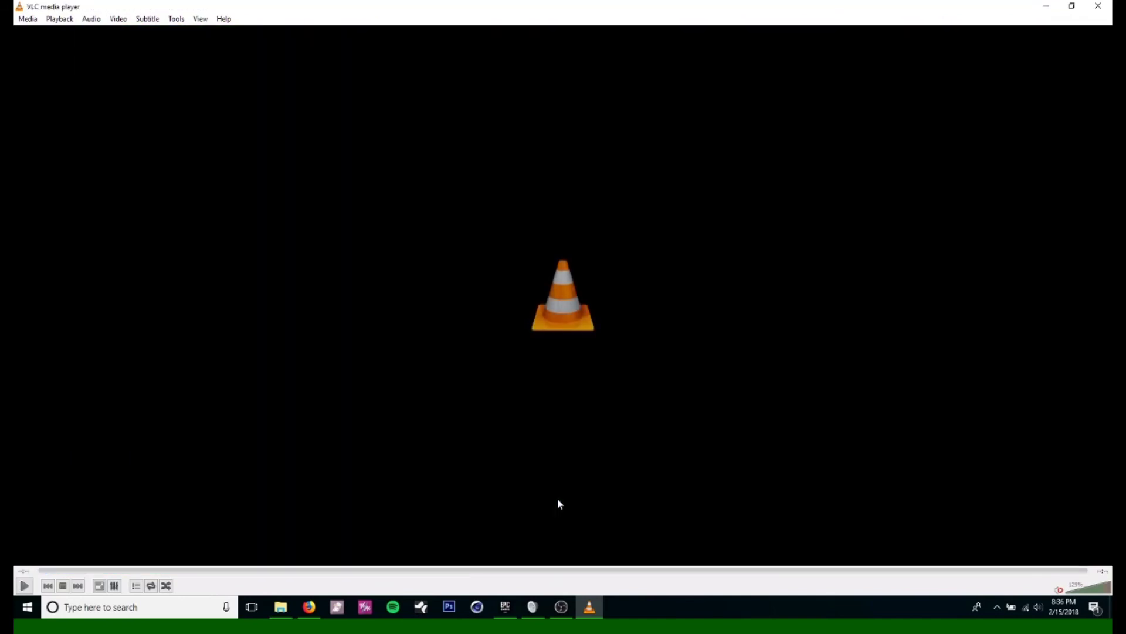
# Close the empty VLC window and play Fortnite 02.15.2018 - 18.11.25.21.DVR.mp4.
pyautogui.click(1098, 6)
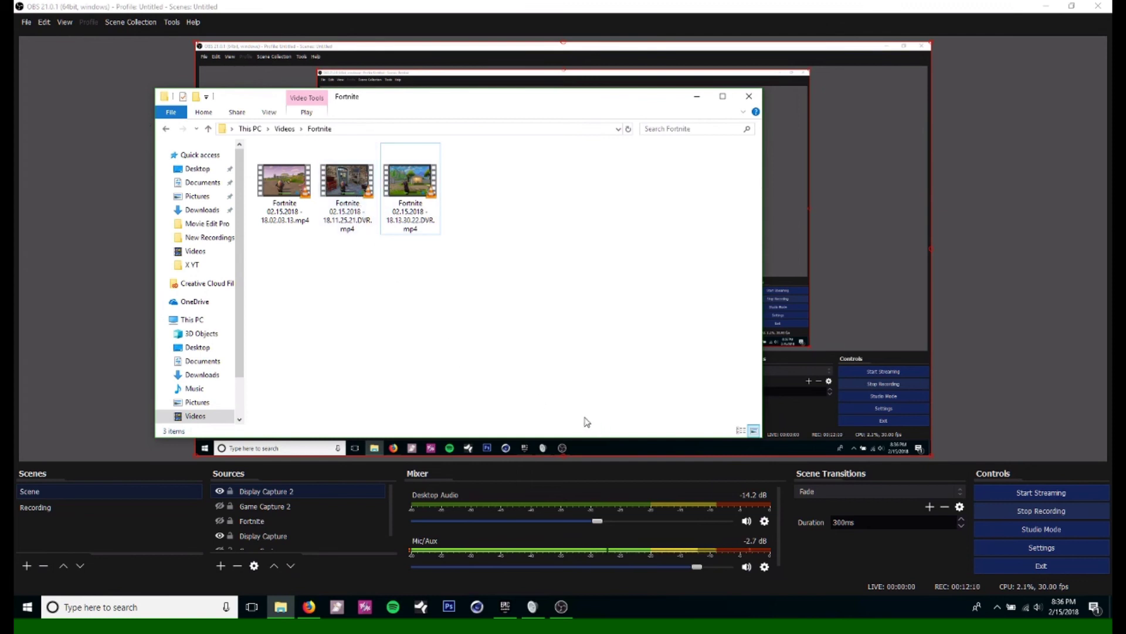
pyautogui.doubleClick(351, 194)
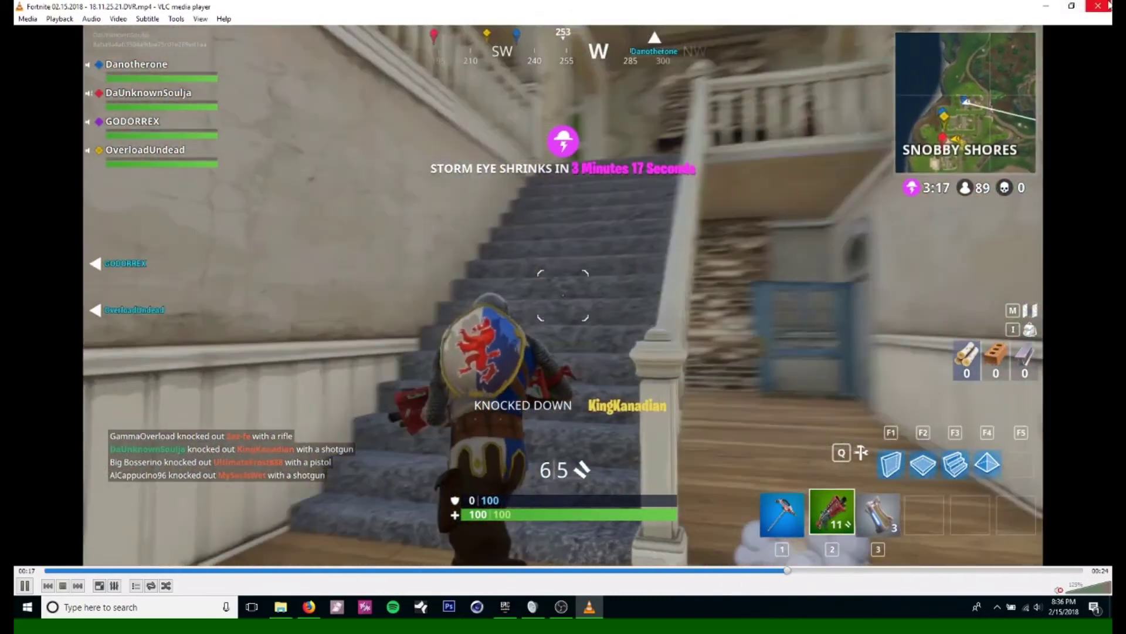
# Close VLC, go up to the Videos folder, and clear the file selection.
pyautogui.click(1108, 6)
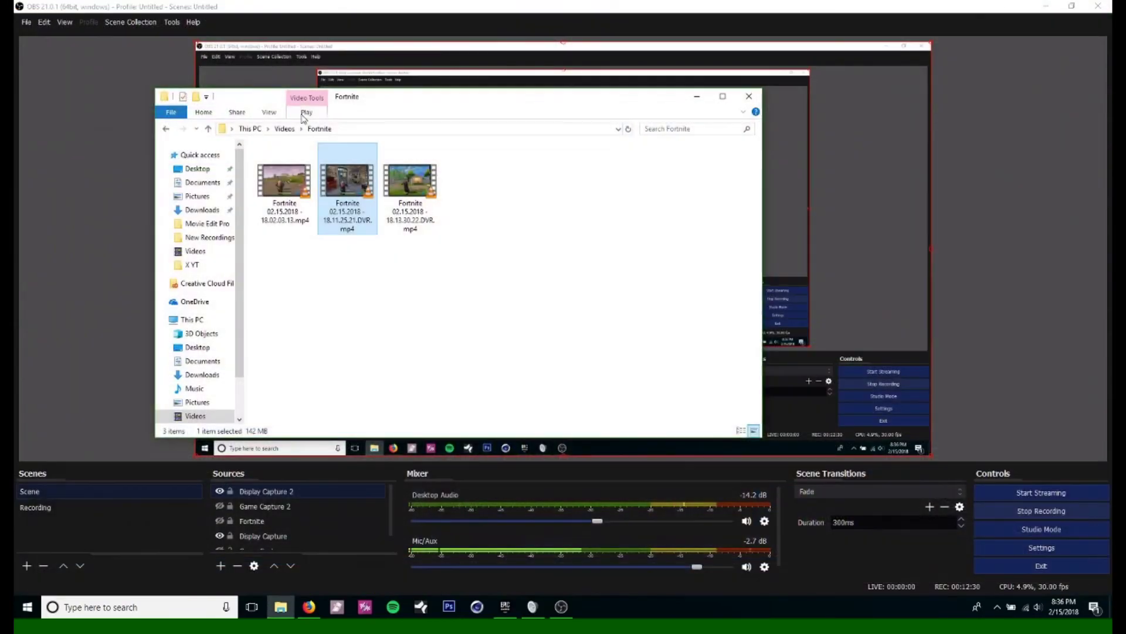
pyautogui.click(285, 129)
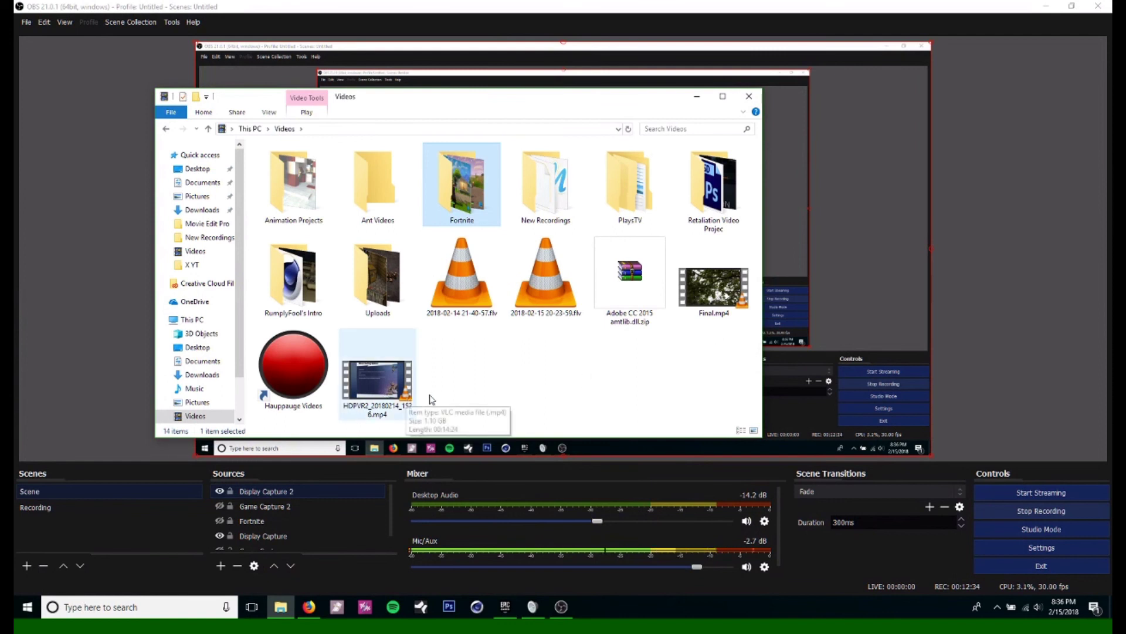
pyautogui.click(530, 363)
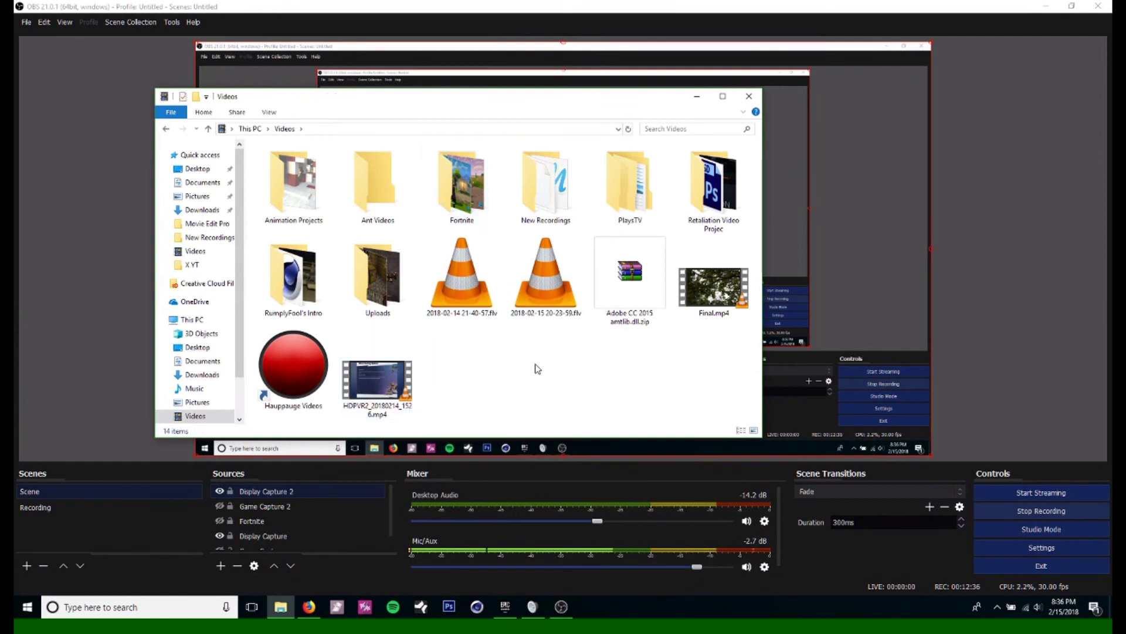